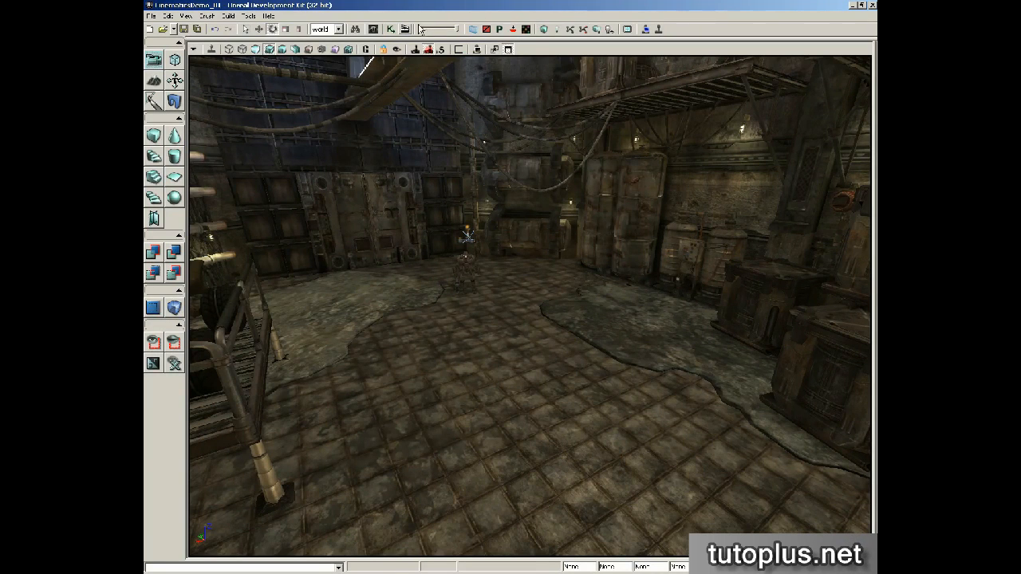
- Move the CameraActor variable slightly lower beneath the Matinee node in the Kismet sequence
click(390, 29)
drag(489, 248, 486, 276)
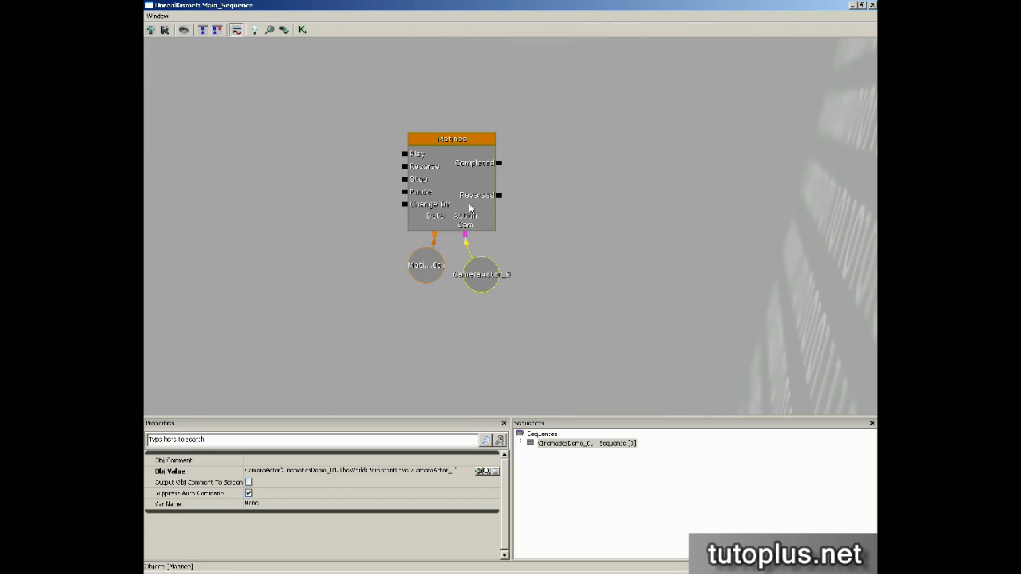
click(873, 5)
- Add a Trigger actor on the blue-lit wall next to the glowing switch and set its draw scale to 0.3
right_drag(465, 316, 567, 55)
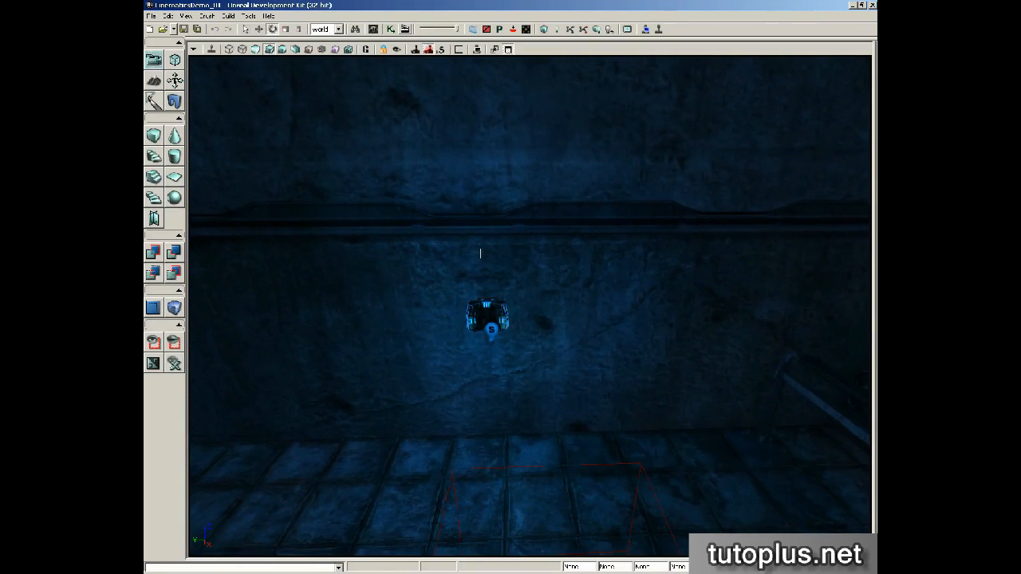
right_click(485, 257)
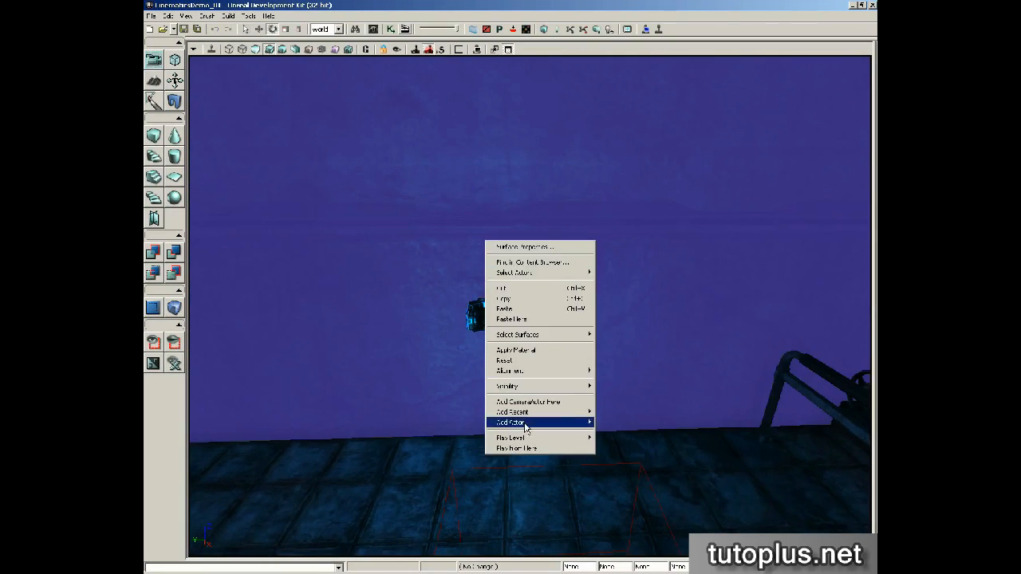
mouse_move(518, 423)
click(630, 556)
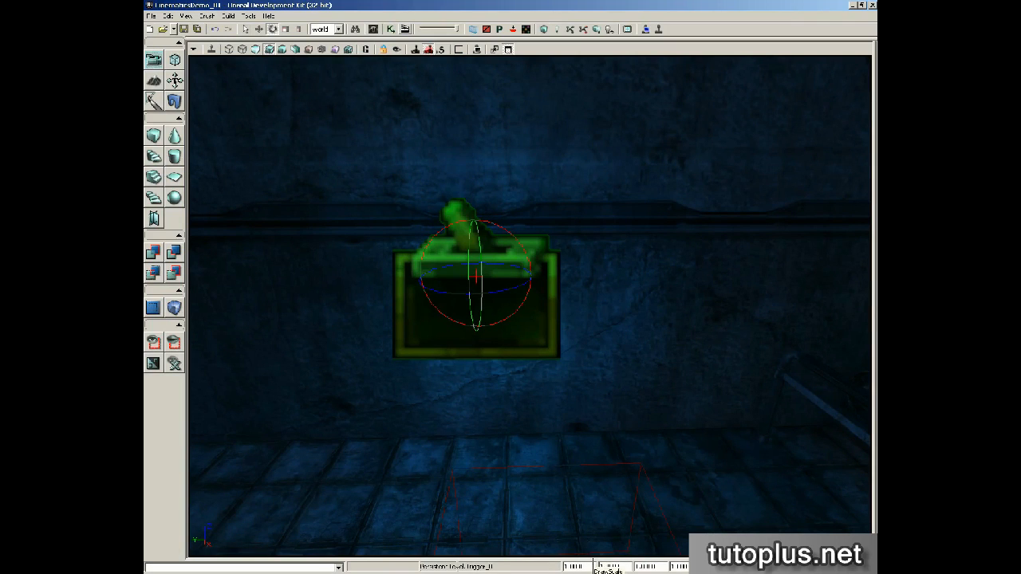
drag(585, 566, 561, 566)
text(3.00)
key(Return)
- Move the trigger along the wall and down until it sits directly on the glowing switch
right_drag(547, 333, 472, 269)
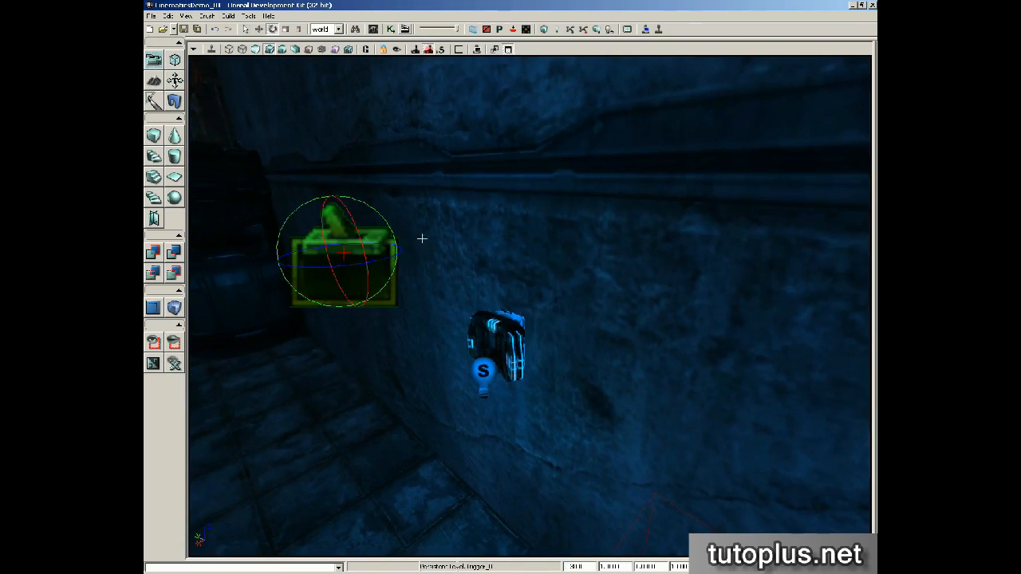
key(space)
key(space)
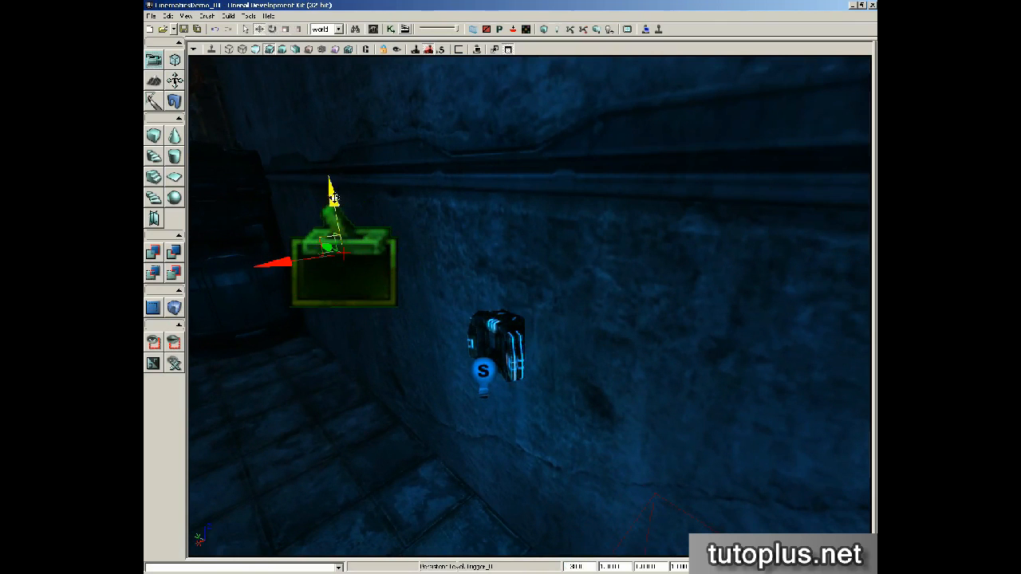
drag(333, 198, 333, 208)
drag(314, 391, 319, 392)
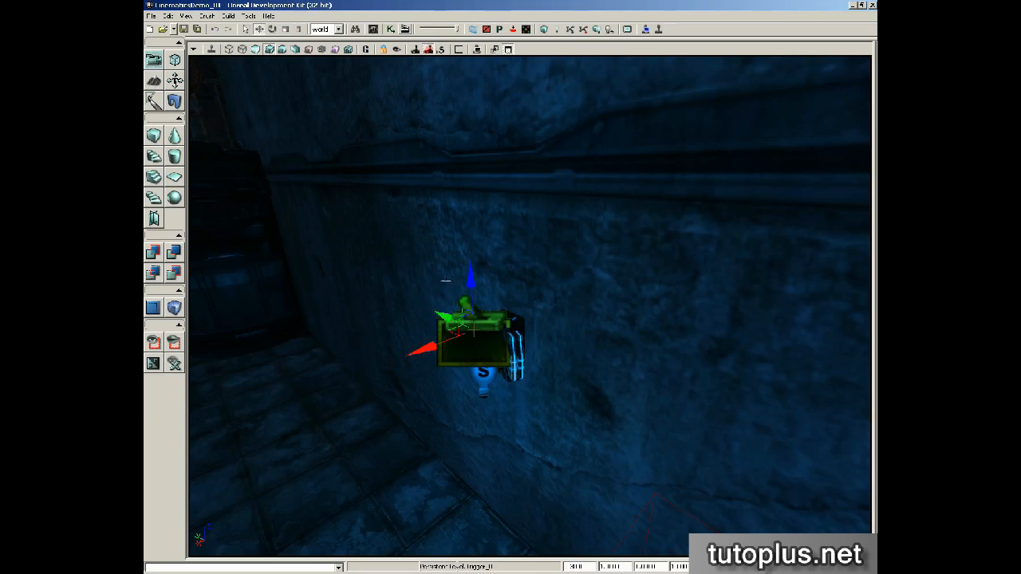
drag(468, 270, 473, 280)
mouse_move(566, 260)
mouse_down()
mouse_move(622, 274)
mouse_move(574, 260)
mouse_up()
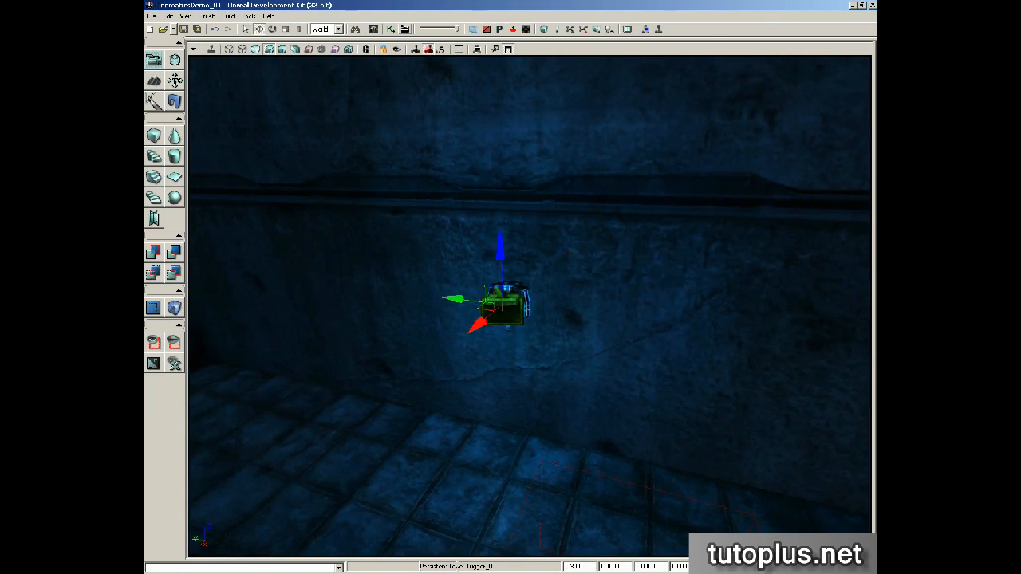
- Add a Used event for Trigger_0 in Kismet and connect its Used output to the Matinee's Play input
click(391, 29)
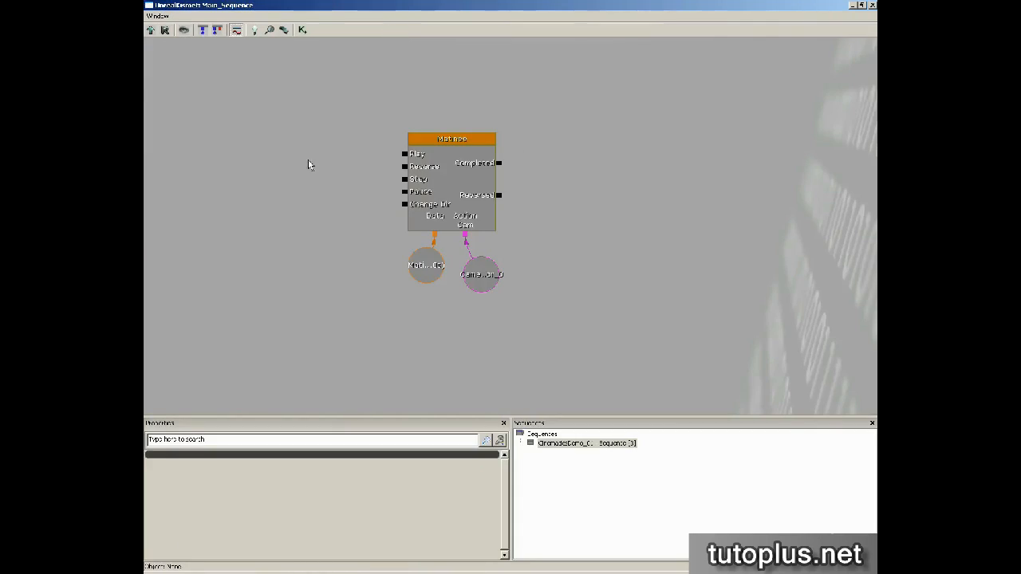
right_click(245, 173)
mouse_move(260, 165)
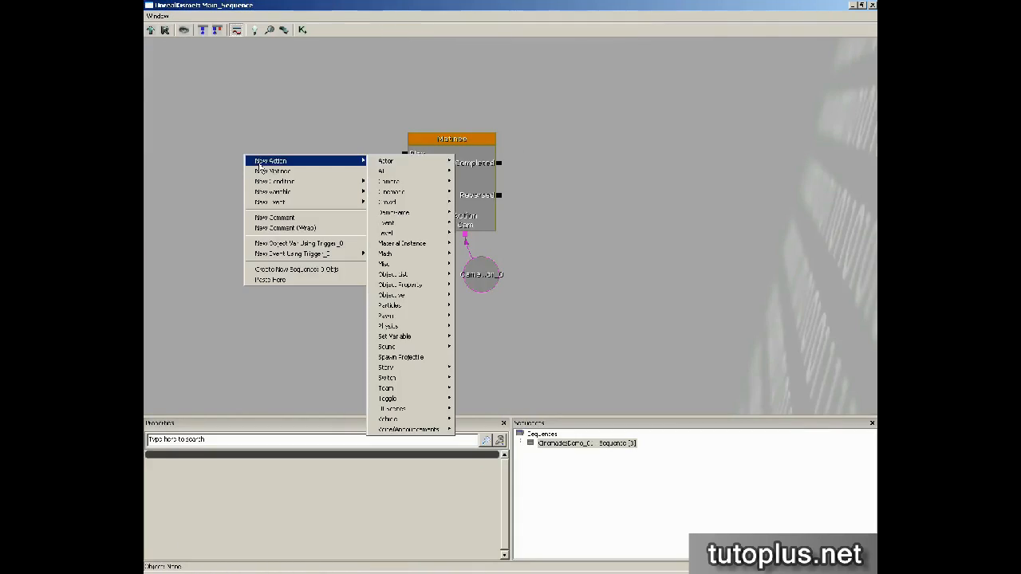
mouse_move(263, 257)
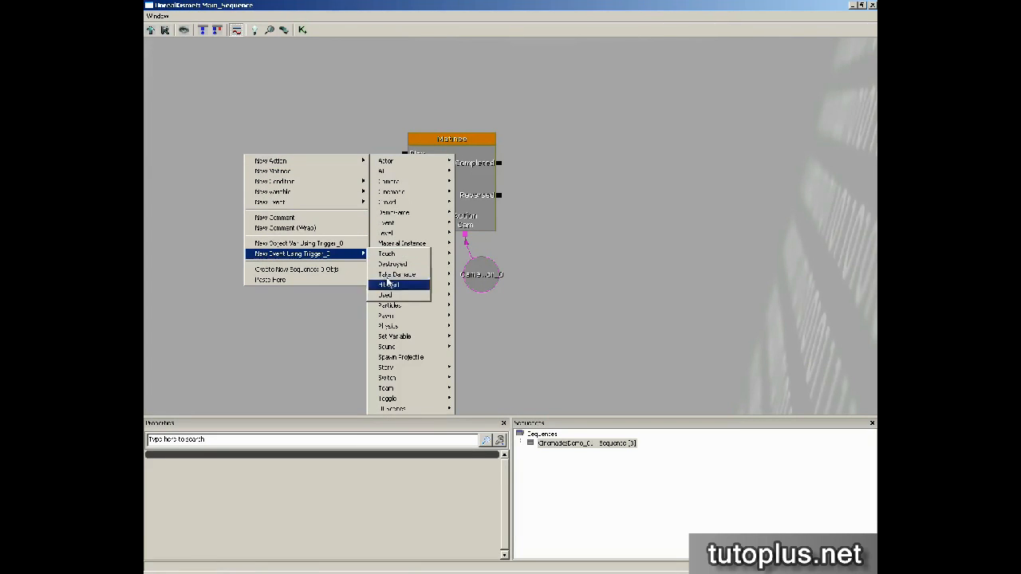
click(386, 294)
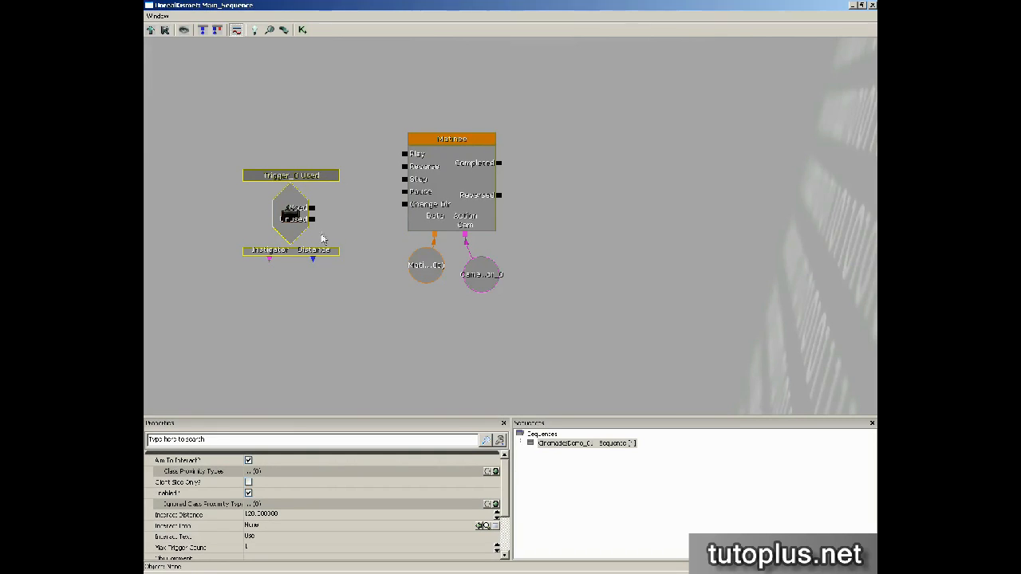
drag(312, 207, 405, 153)
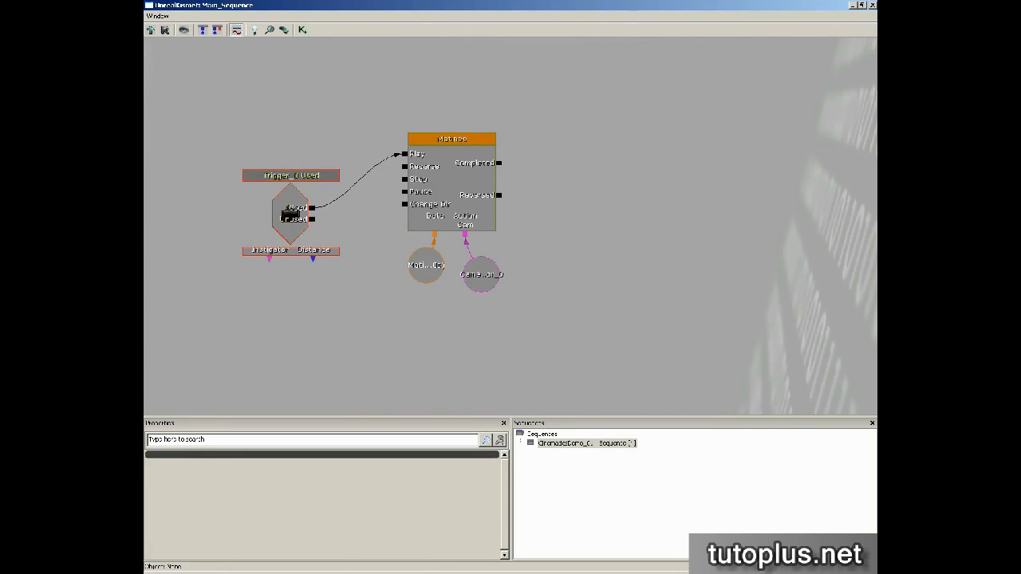
click(872, 6)
- Play the level from the floor facing the wall switch, walk up to the switch to test the trigger, and end the session
drag(412, 426, 354, 409)
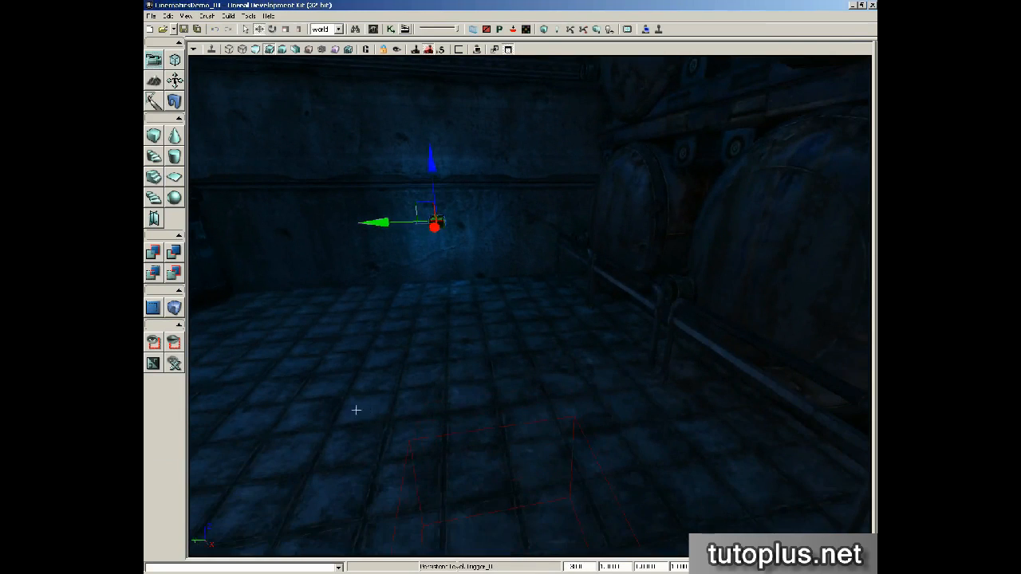
right_click(354, 410)
click(351, 410)
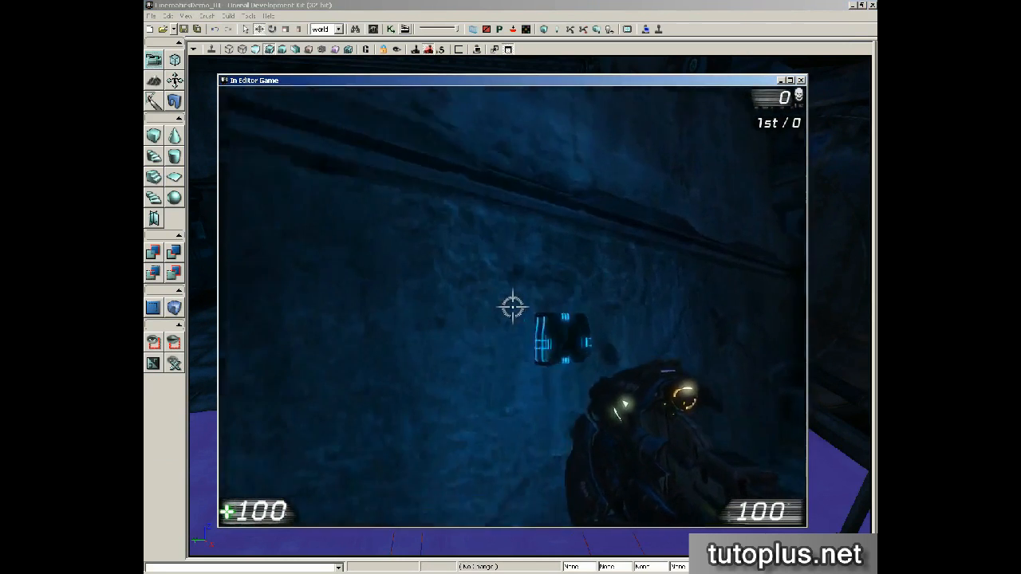
key(w)
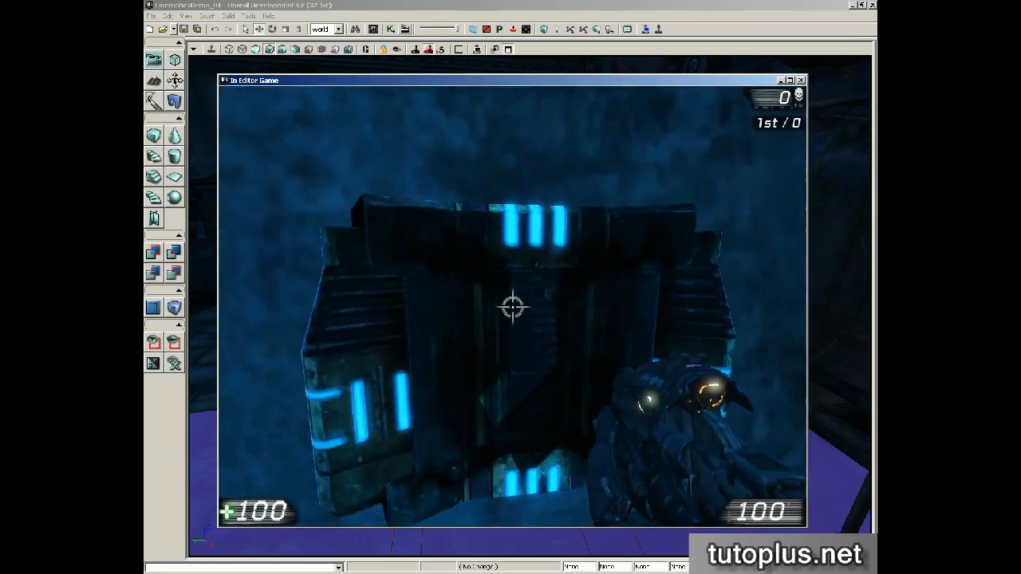
key(s)
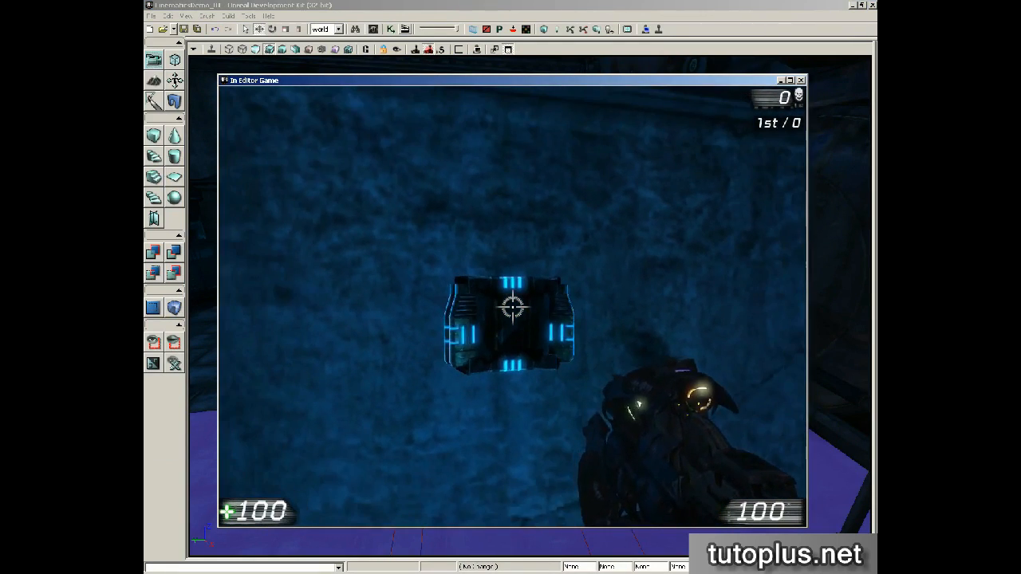
key(w)
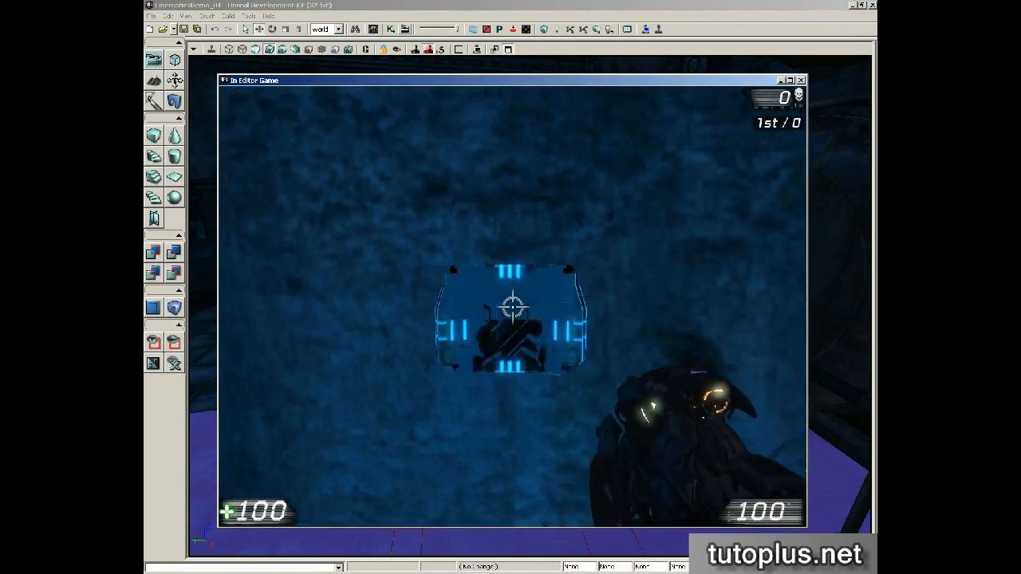
key(Escape)
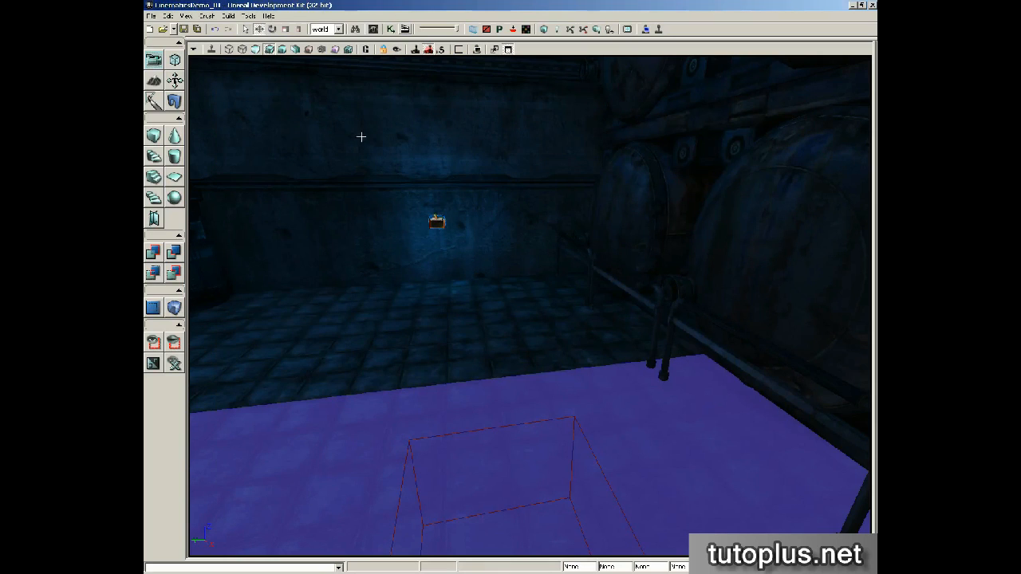
- Open the Matinee node from the Kismet sequence and add a new Director group to it
click(391, 29)
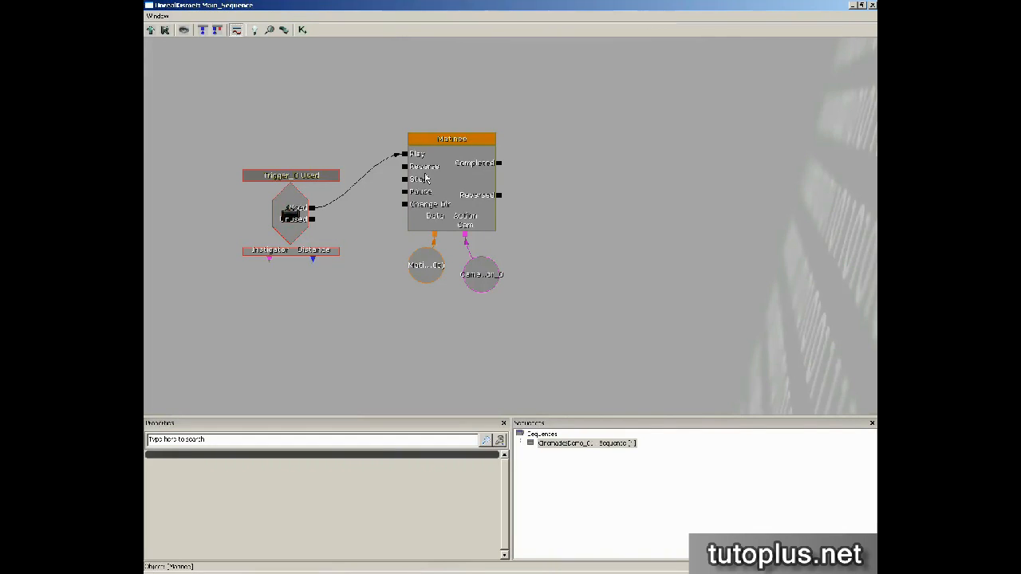
double_click(425, 179)
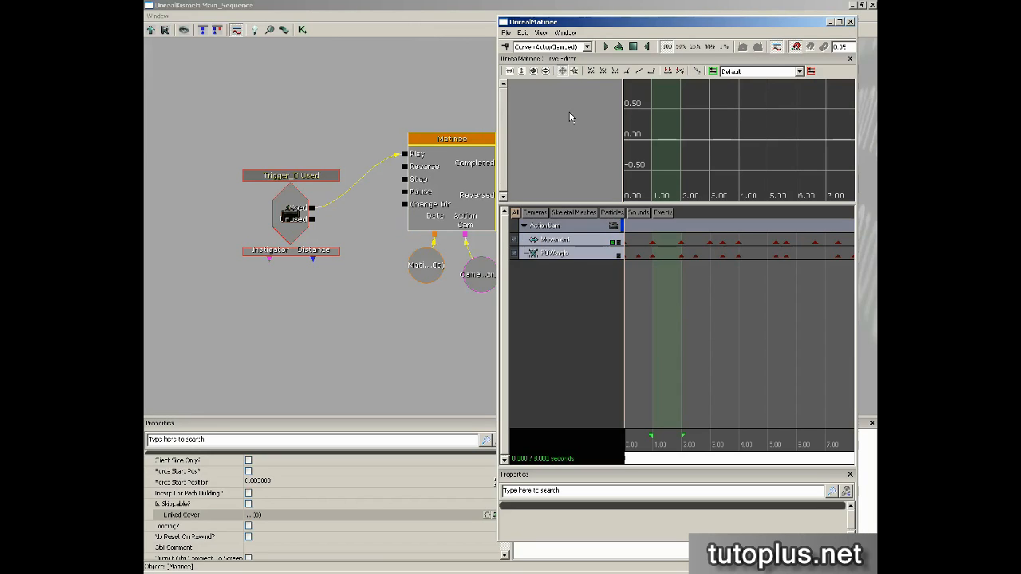
right_click(550, 275)
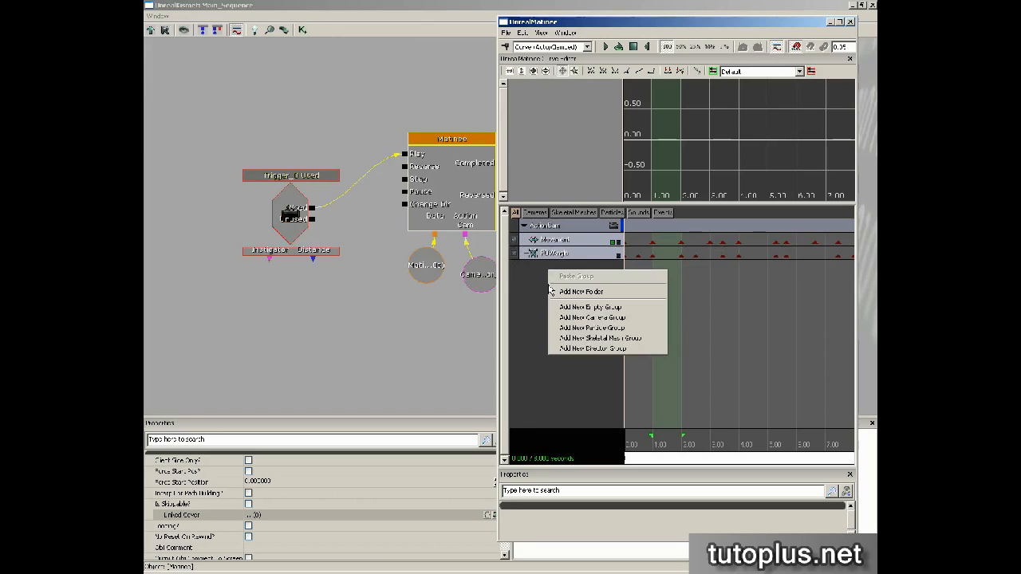
click(590, 348)
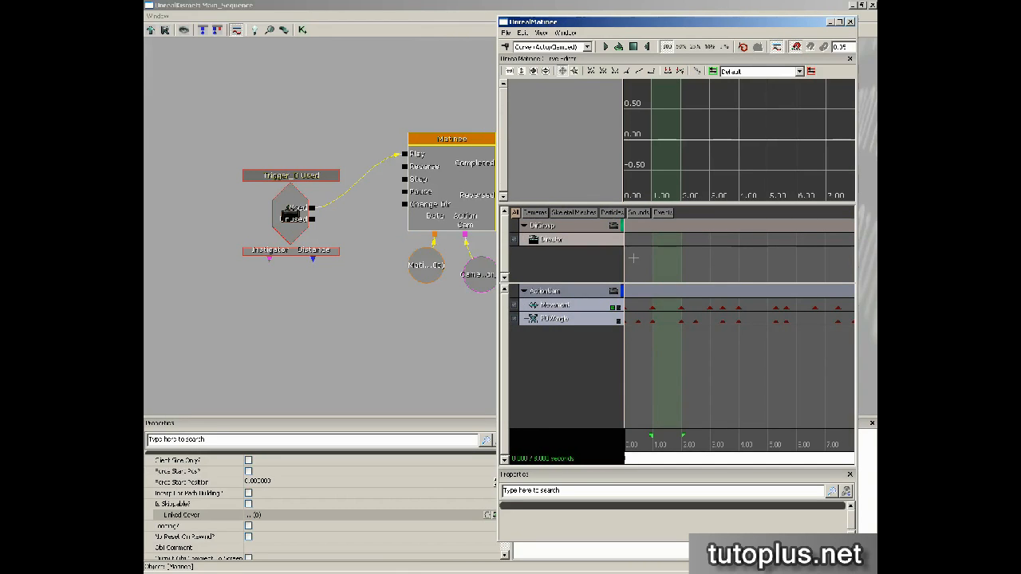
- Add a key at 0.00 s on the Director track that cuts to the ActionCam group, and close Matinee and Kismet
click(559, 240)
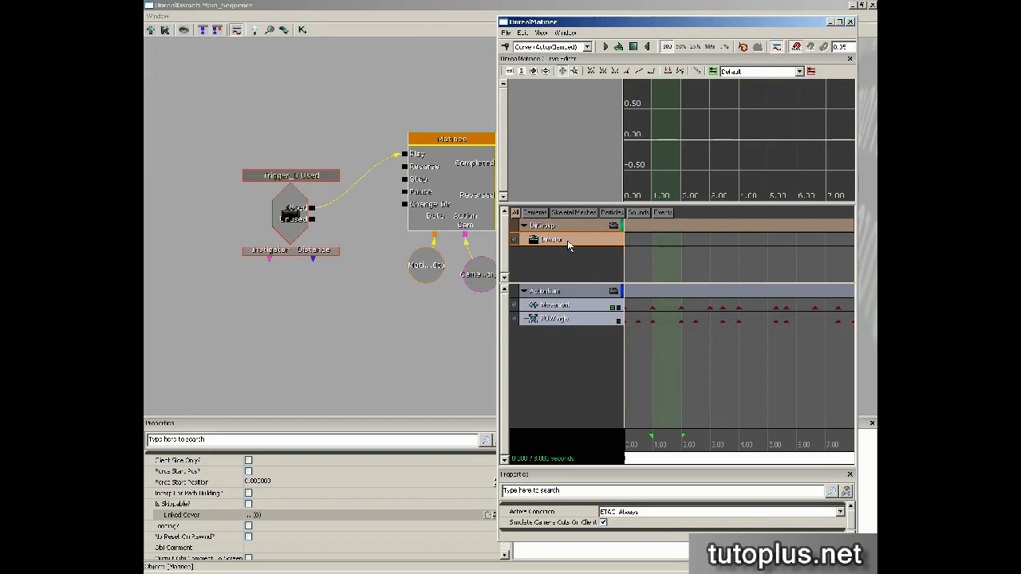
key(Return)
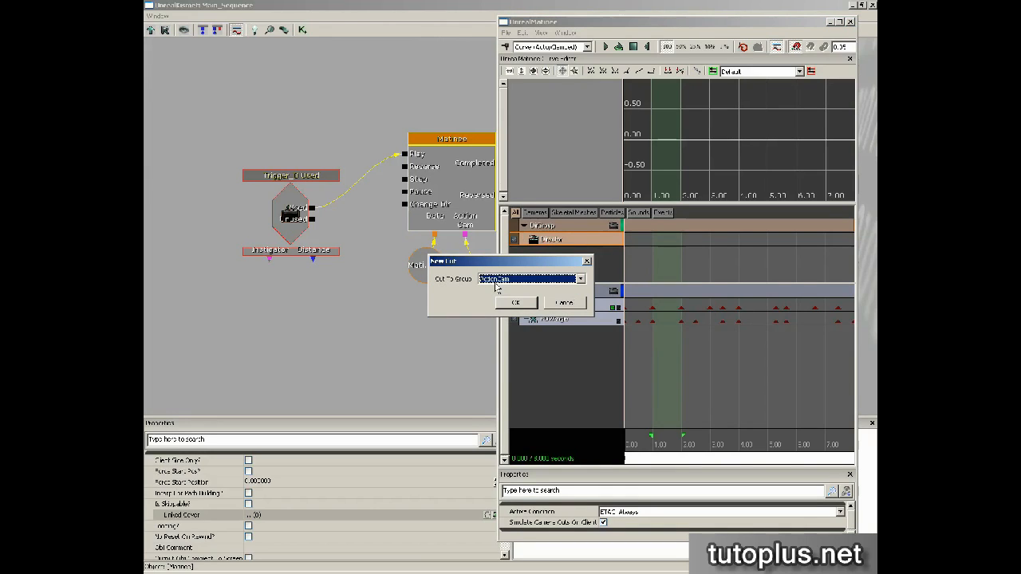
click(519, 303)
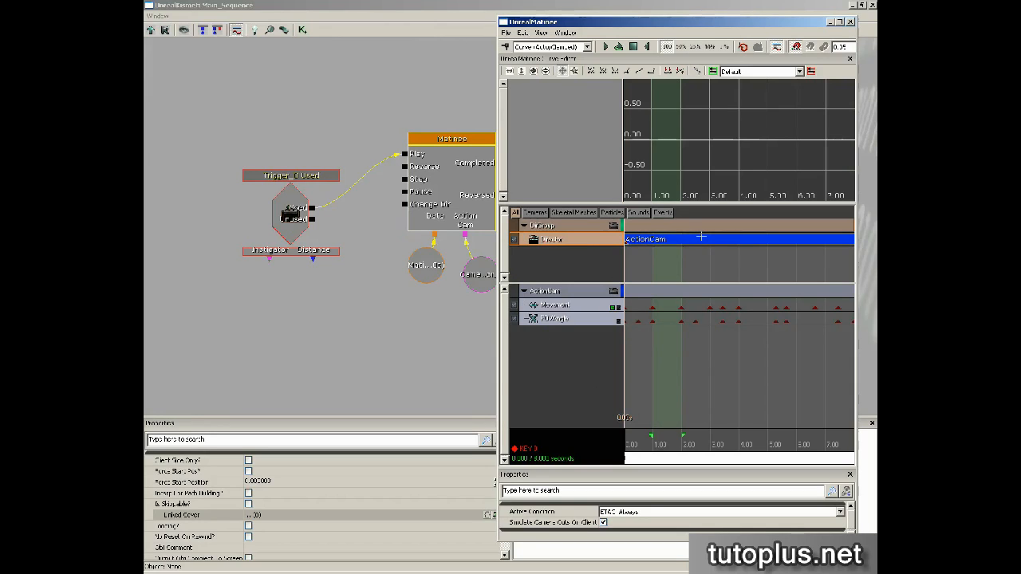
click(851, 22)
click(872, 6)
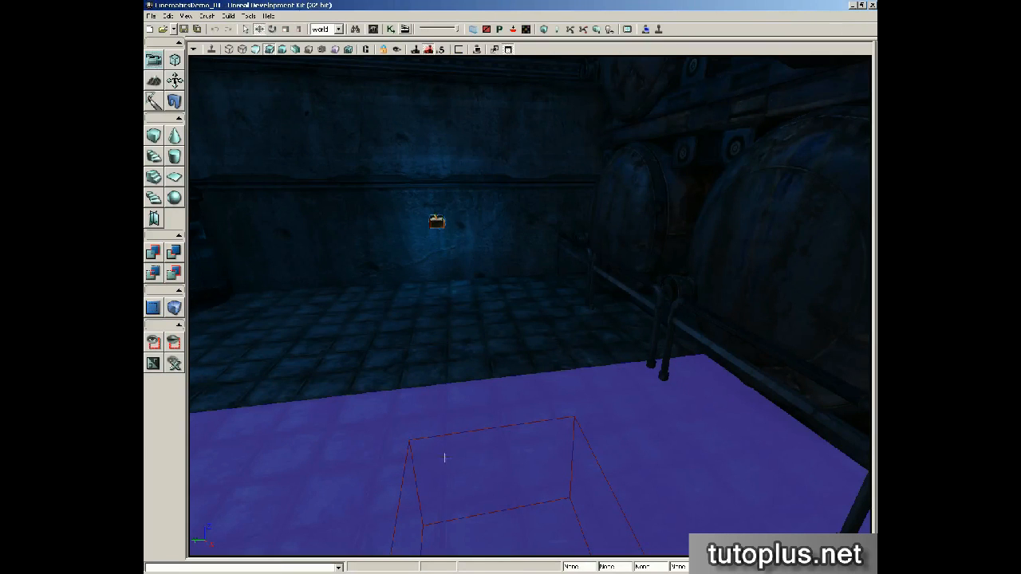
- Play the level from the floor near the switch, approach and back away from the switch, and exit the test
right_click(375, 445)
click(395, 426)
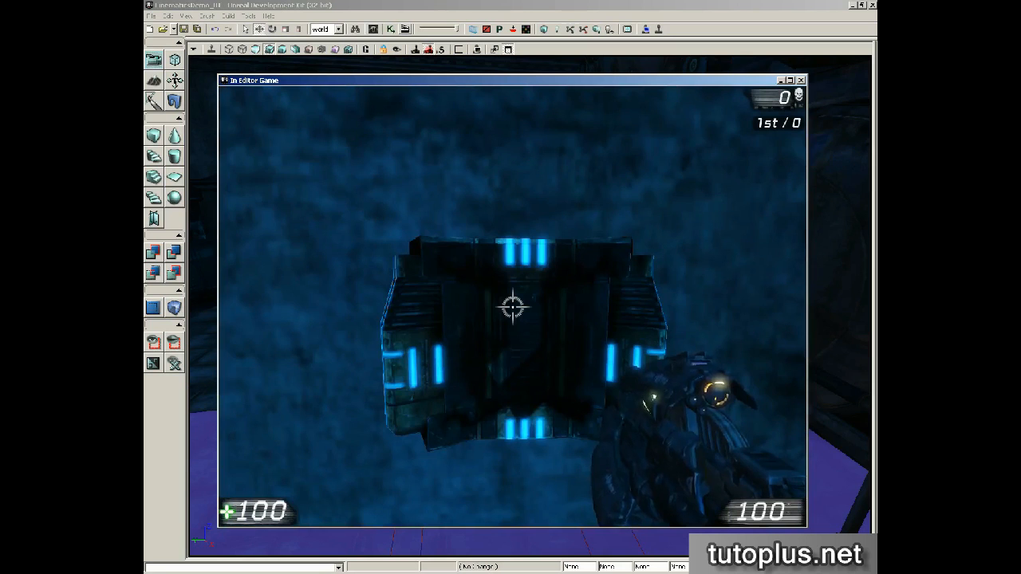
key(s)
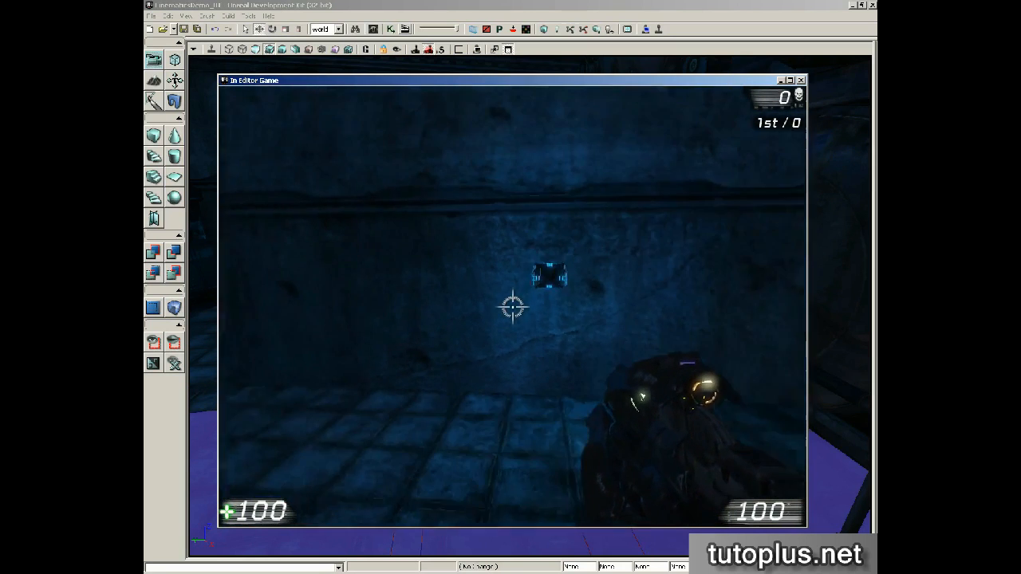
key(w)
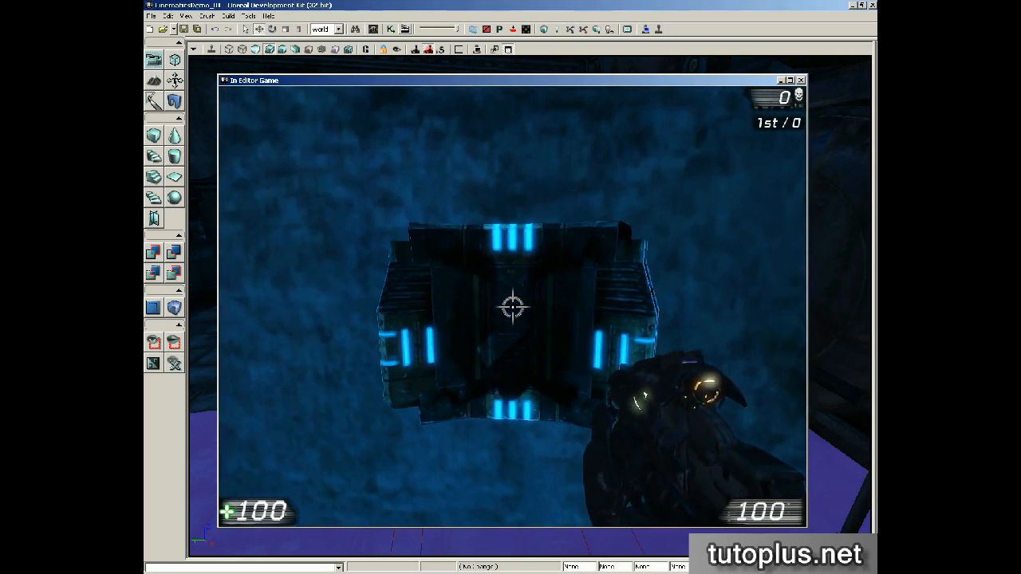
key(Escape)
- Start another play test, walk to the switch and use it to run the cinematic, and continue walking through the level
right_click(357, 472)
click(375, 444)
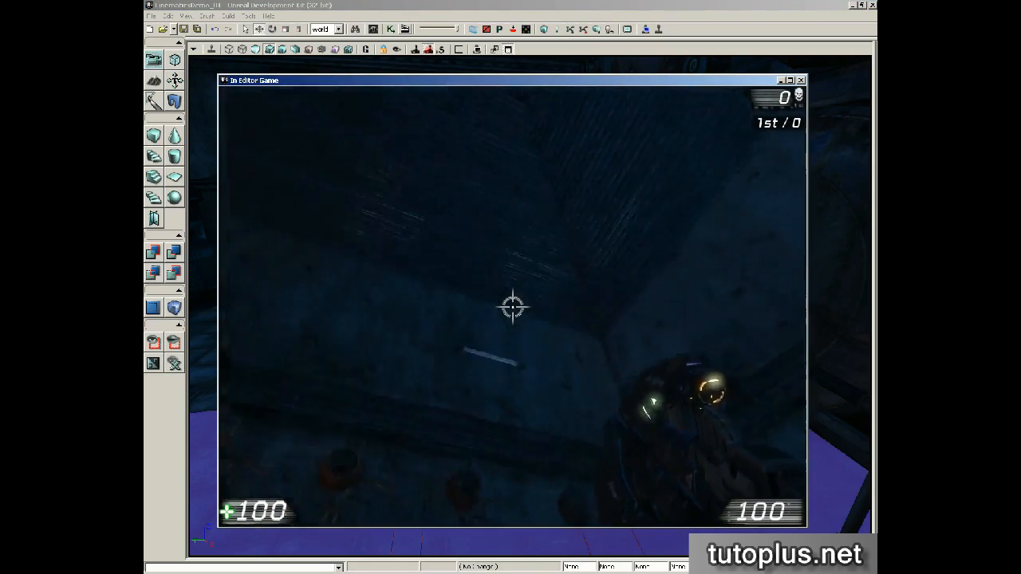
key(w)
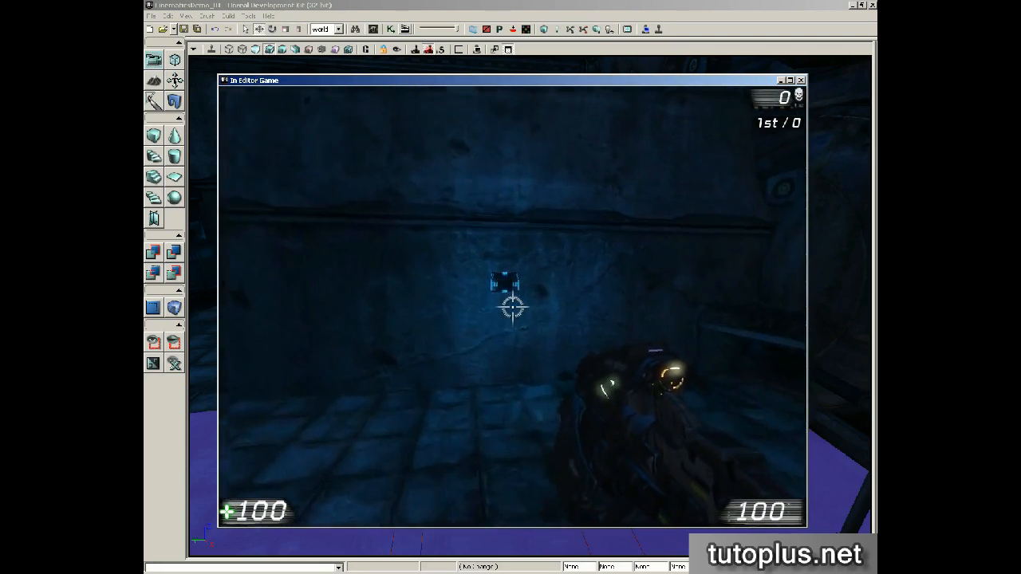
key(a)
key(w)
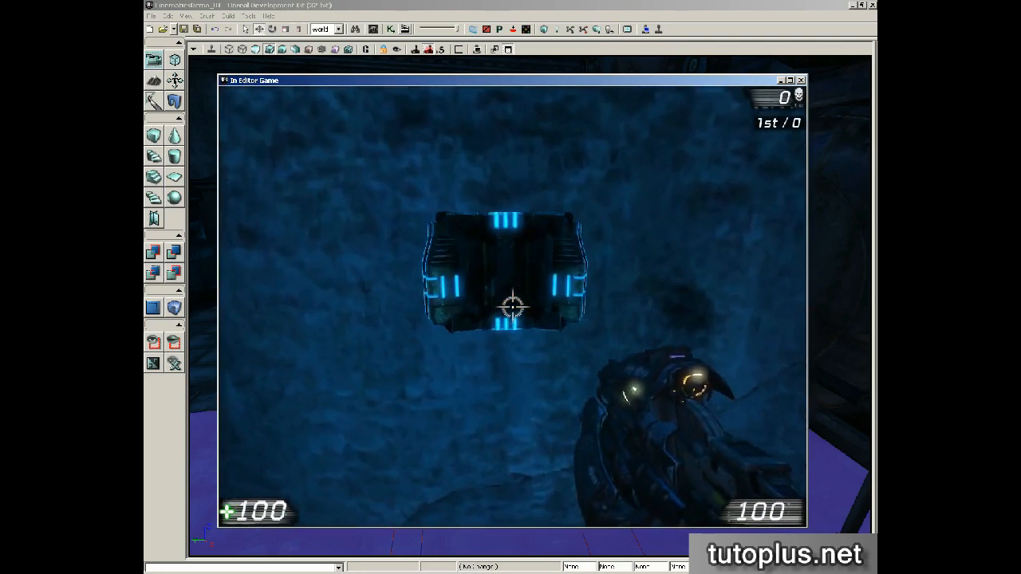
key(e)
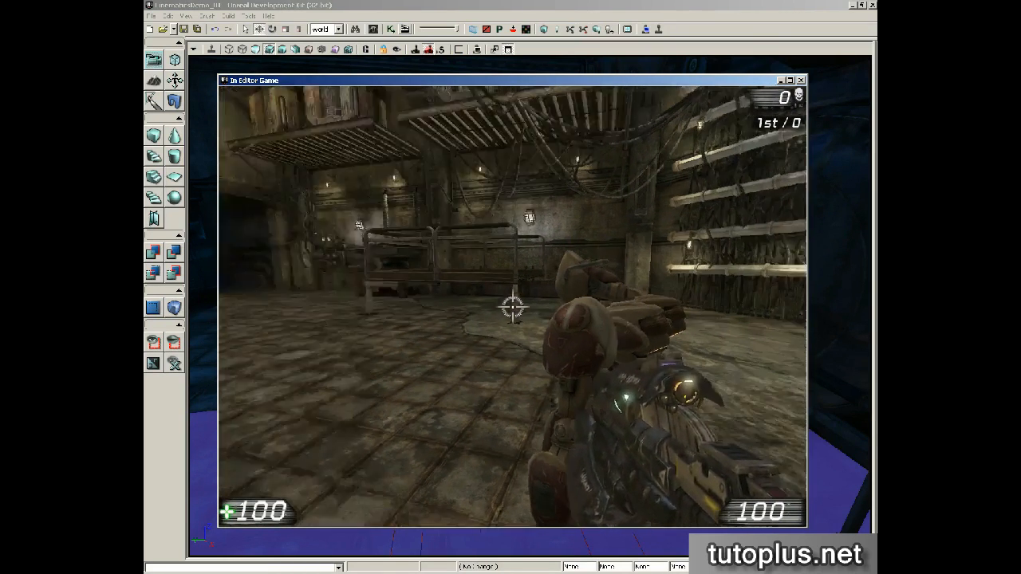
key(w)
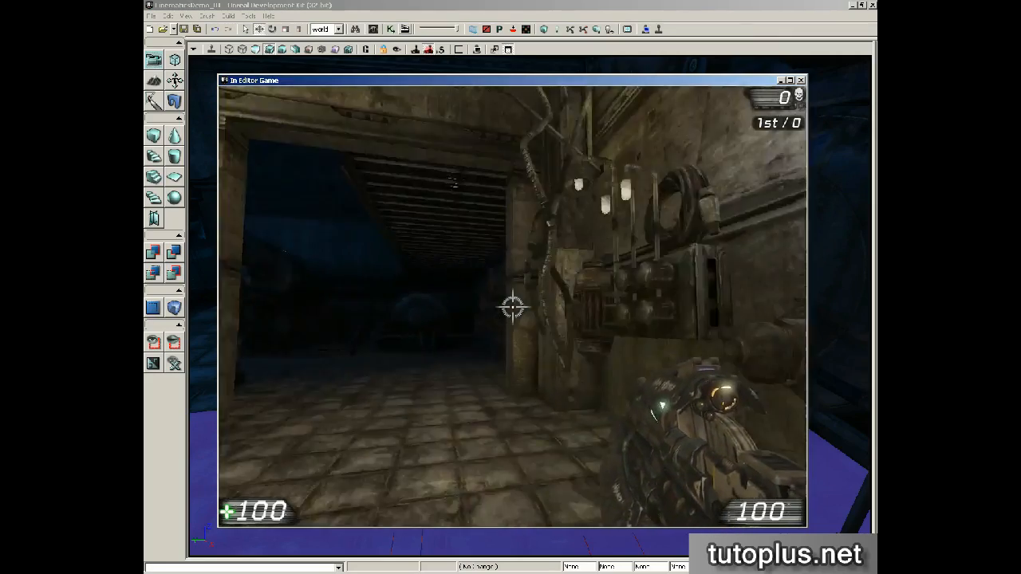
- Walk back to the wall switch in the running game and exit the play test
key(w)
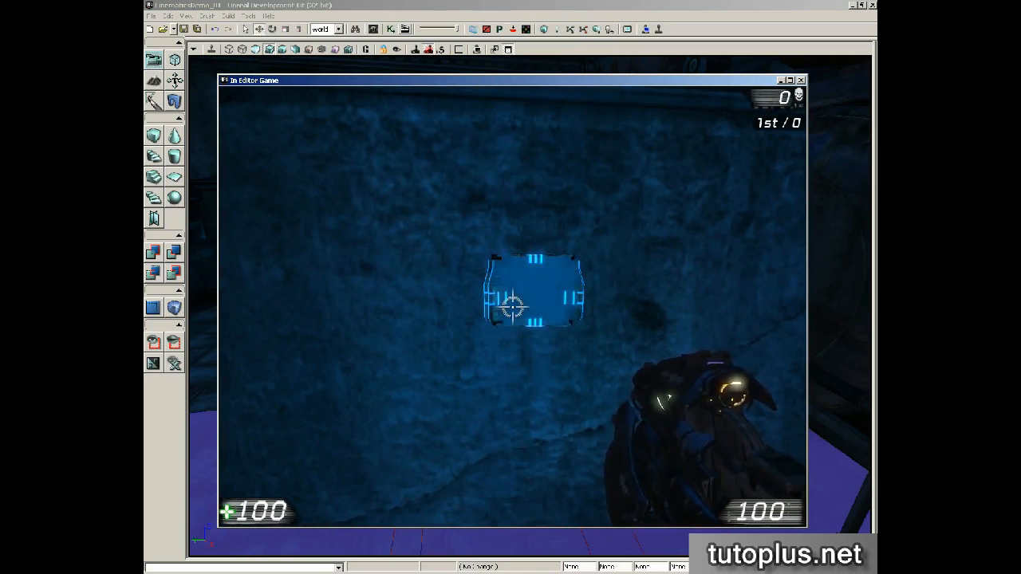
key(Escape)
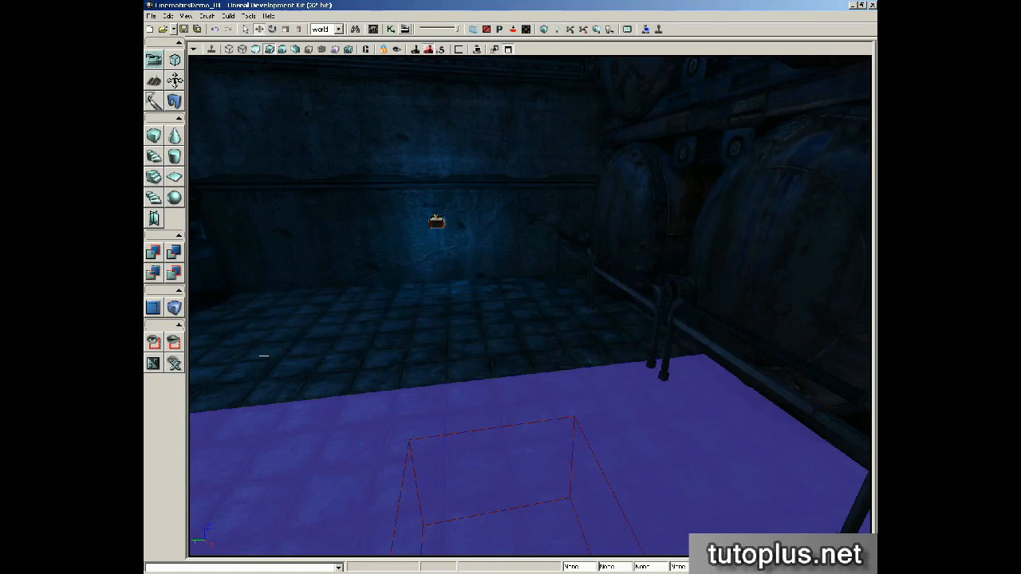
- Open Kismet and rearrange the Trigger Used event and the Matinee node to free space above the Matinee
click(390, 29)
drag(563, 191, 593, 207)
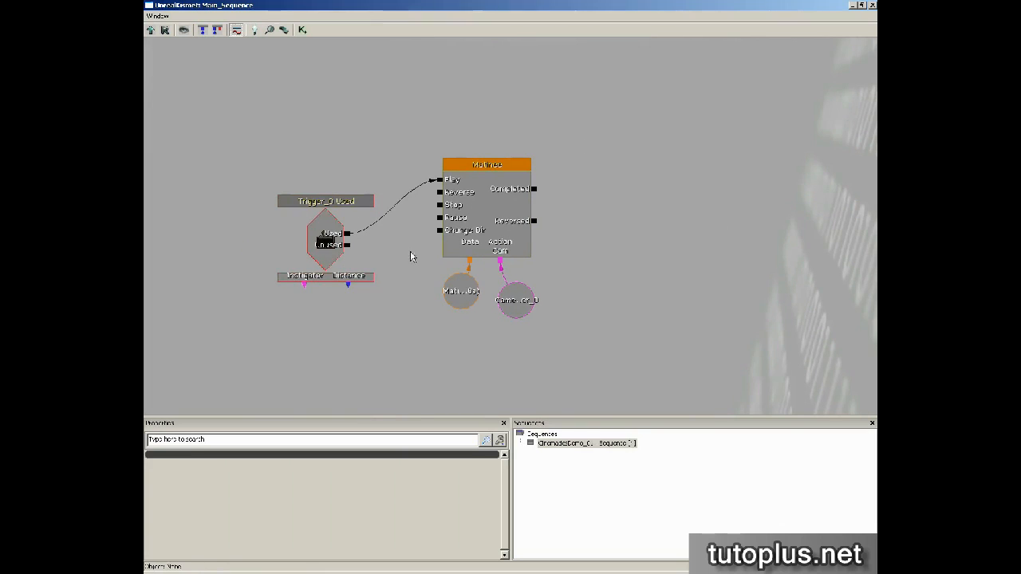
click(313, 251)
ctrl+drag(321, 248, 264, 186)
drag(537, 87, 603, 162)
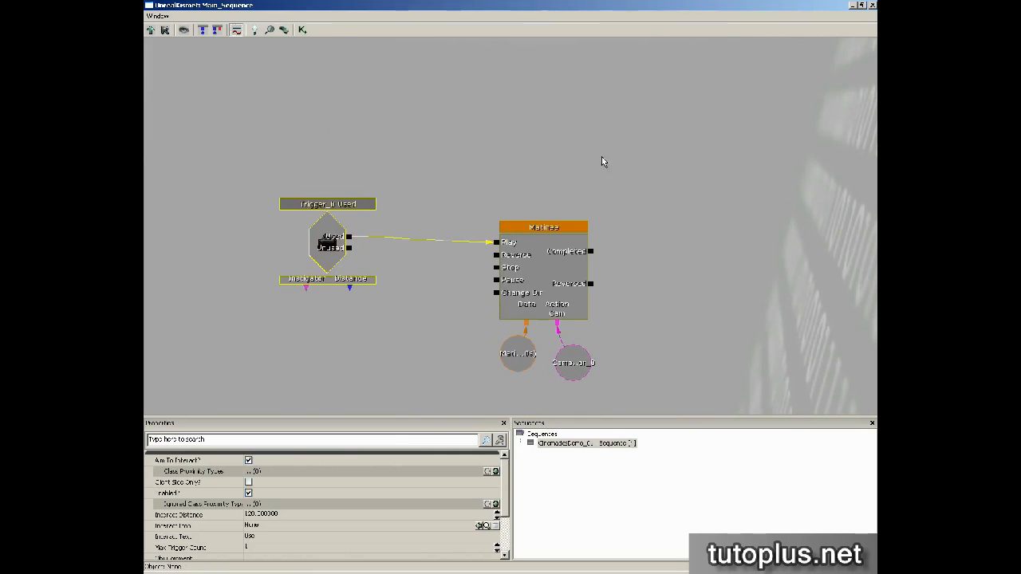
- Add a Toggle Cinematic Mode action above the Matinee with Hide Player off, and link the trigger's Used output to its Enable input
right_click(478, 93)
mouse_move(495, 100)
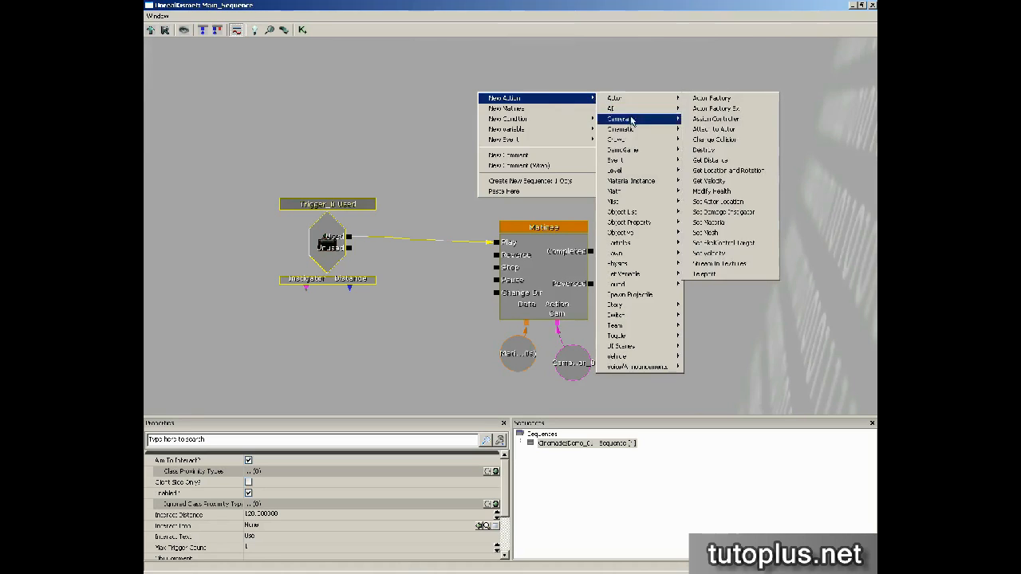
mouse_move(635, 339)
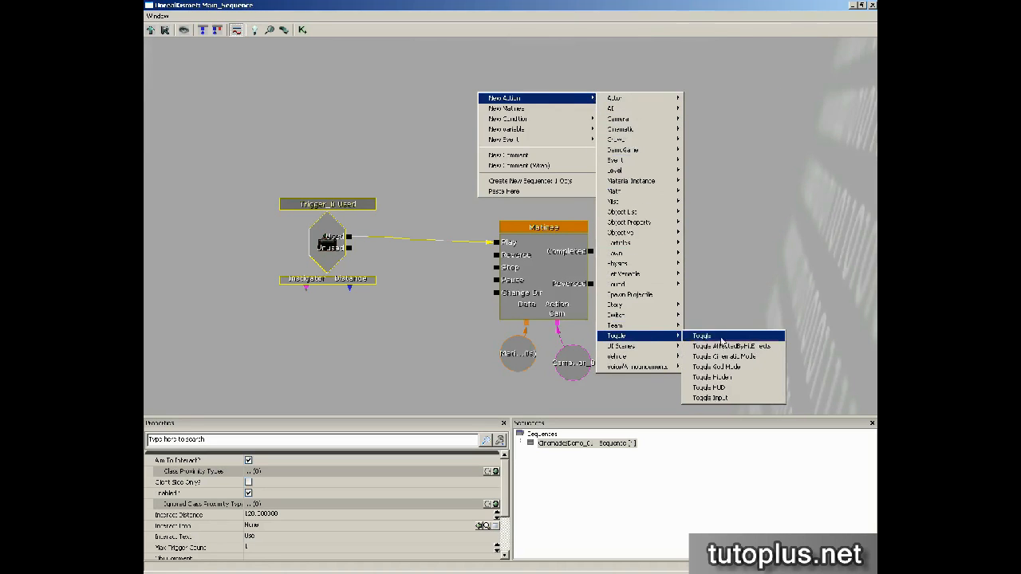
click(738, 361)
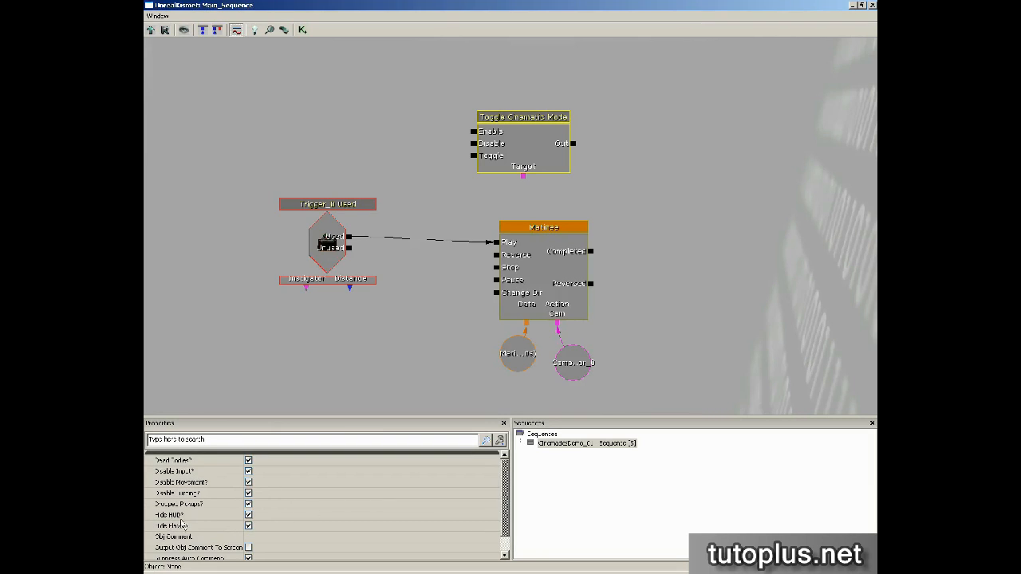
click(248, 527)
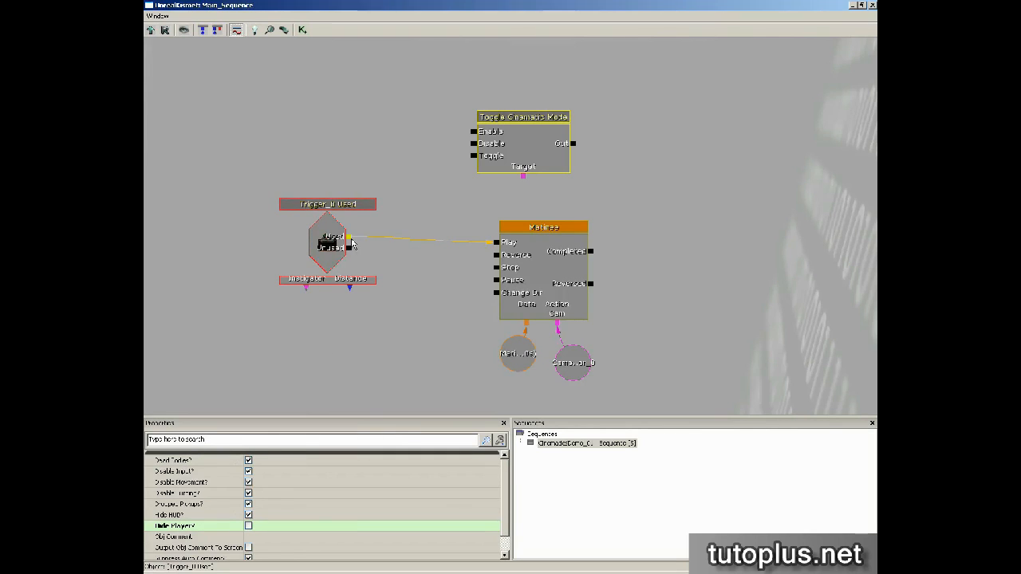
drag(349, 238, 477, 132)
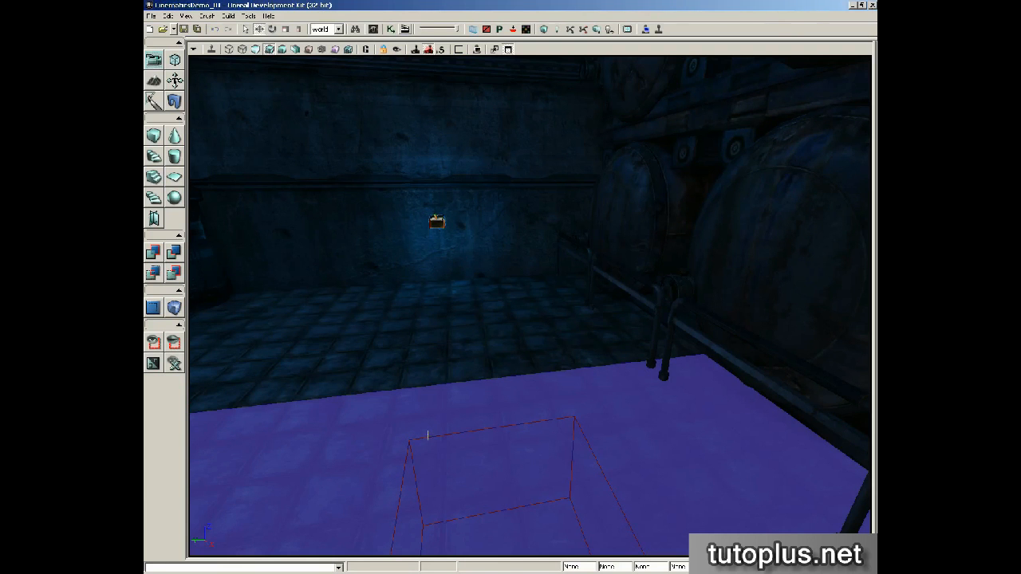
- Play the level from the floor near the switch, run the cinematic, back away from the wall and exit the test
right_click(426, 427)
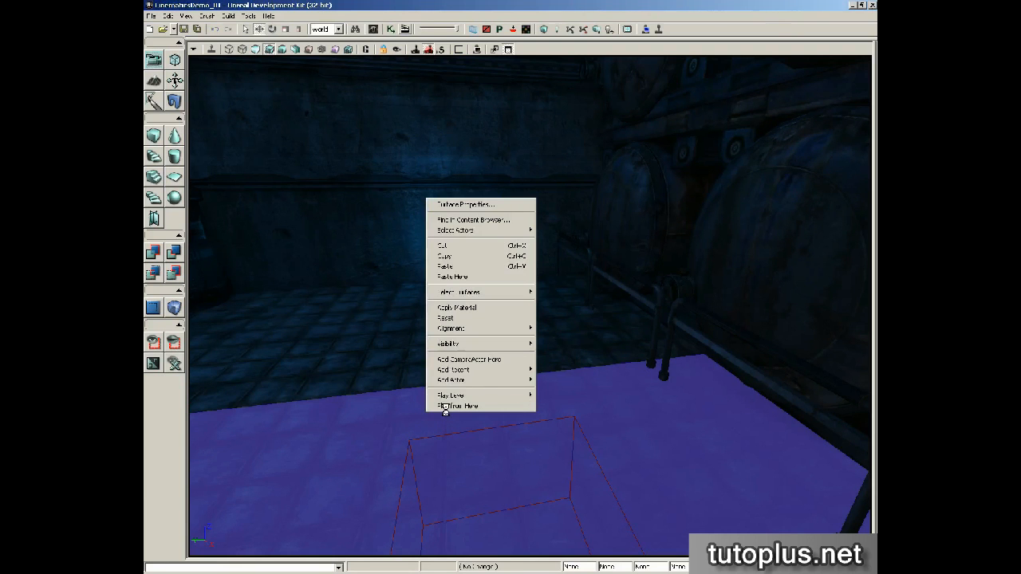
click(445, 407)
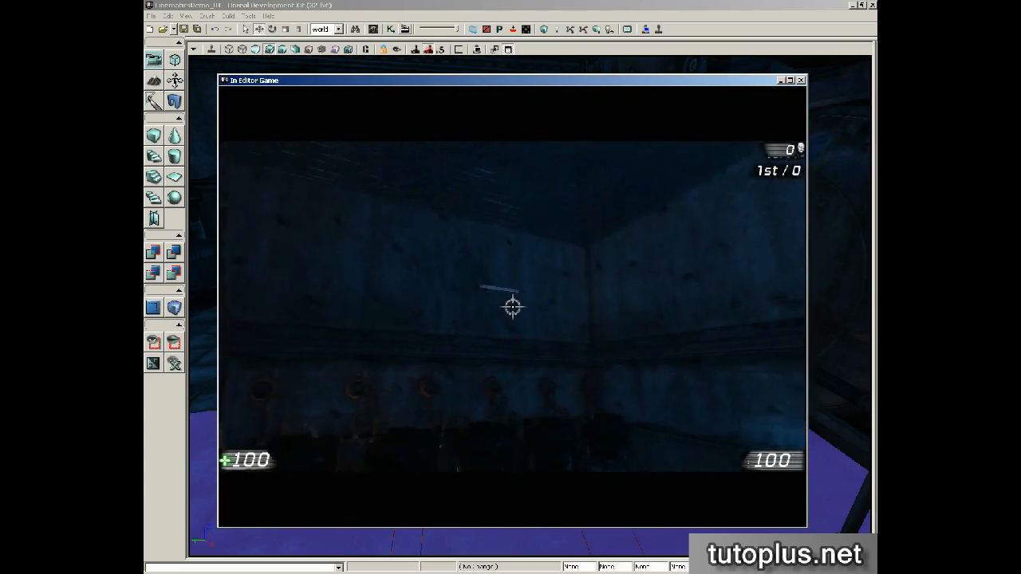
key(s)
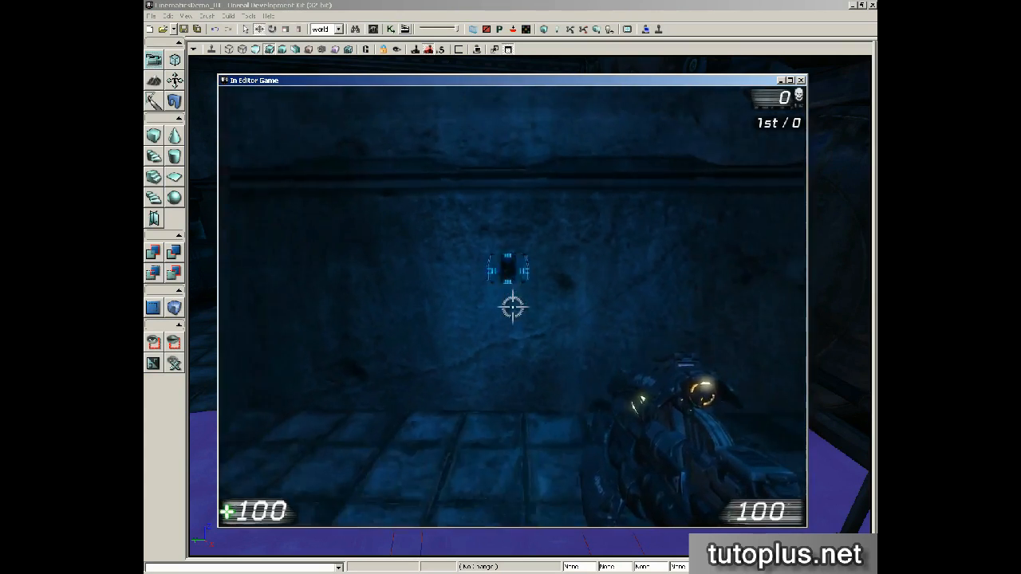
key(Escape)
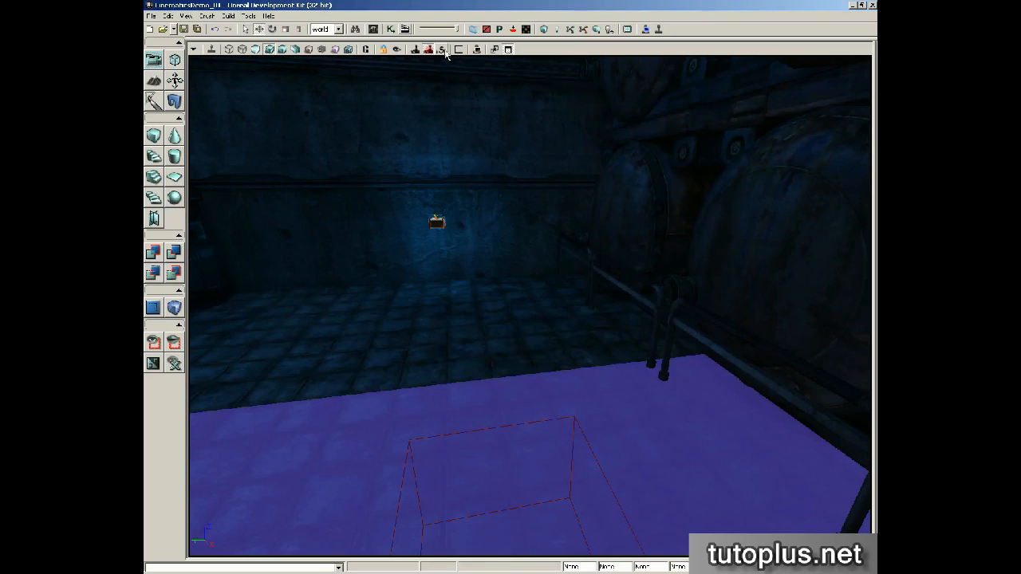
- In Kismet, move the Toggle Cinematic Mode node up slightly and add a Player variable below it
click(391, 30)
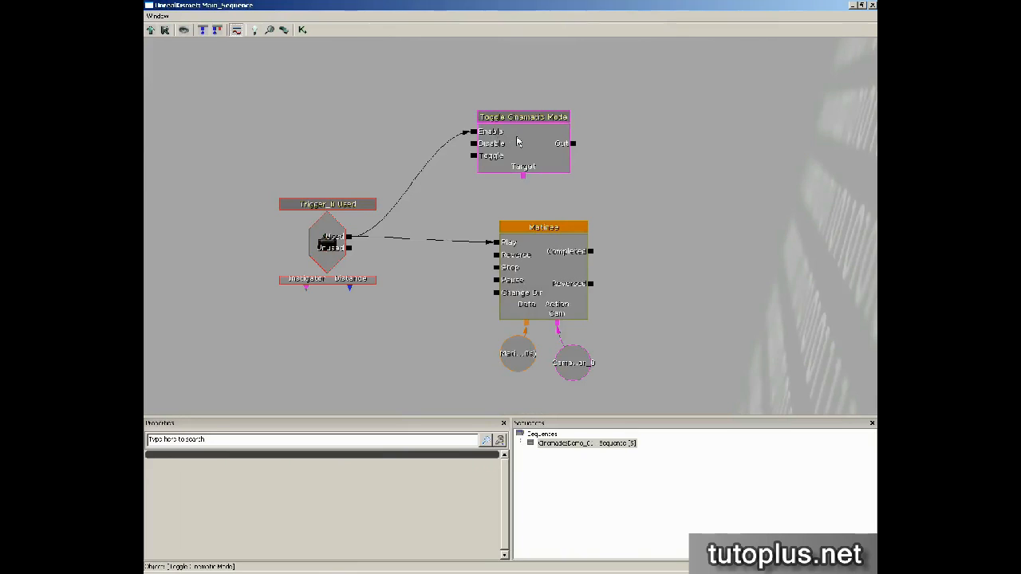
ctrl+drag(517, 141, 514, 115)
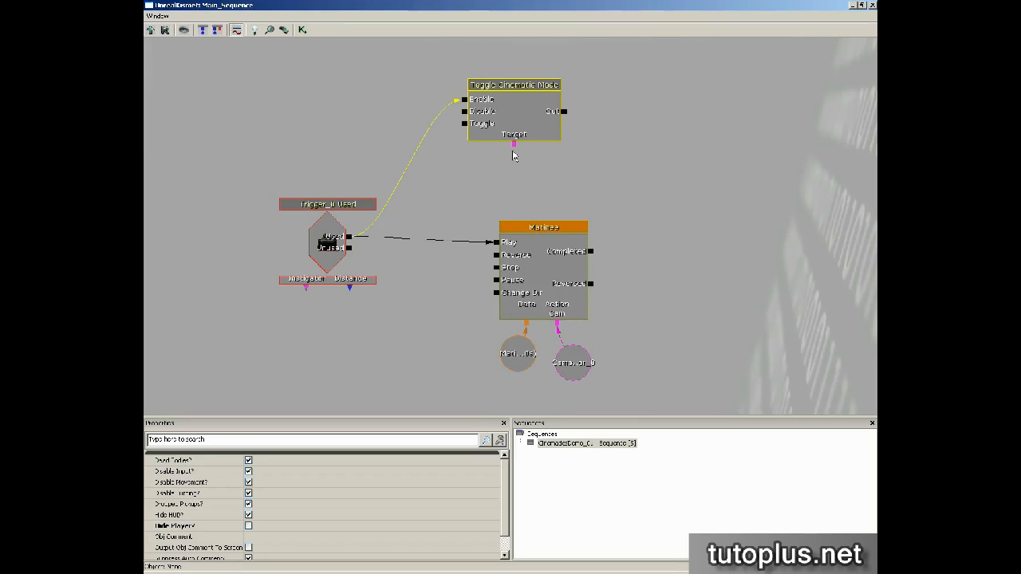
right_click(485, 172)
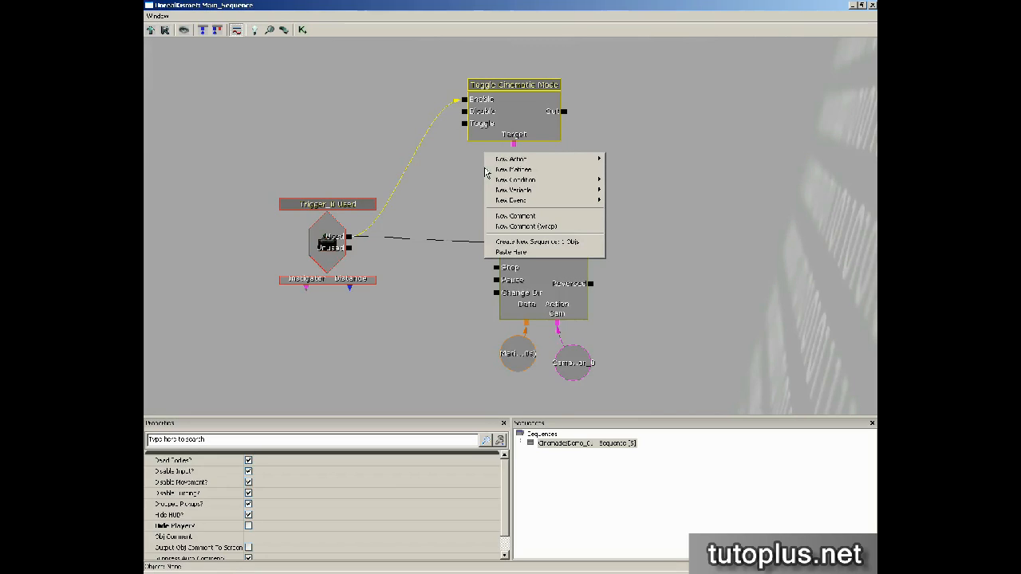
mouse_move(514, 190)
mouse_move(626, 267)
click(705, 265)
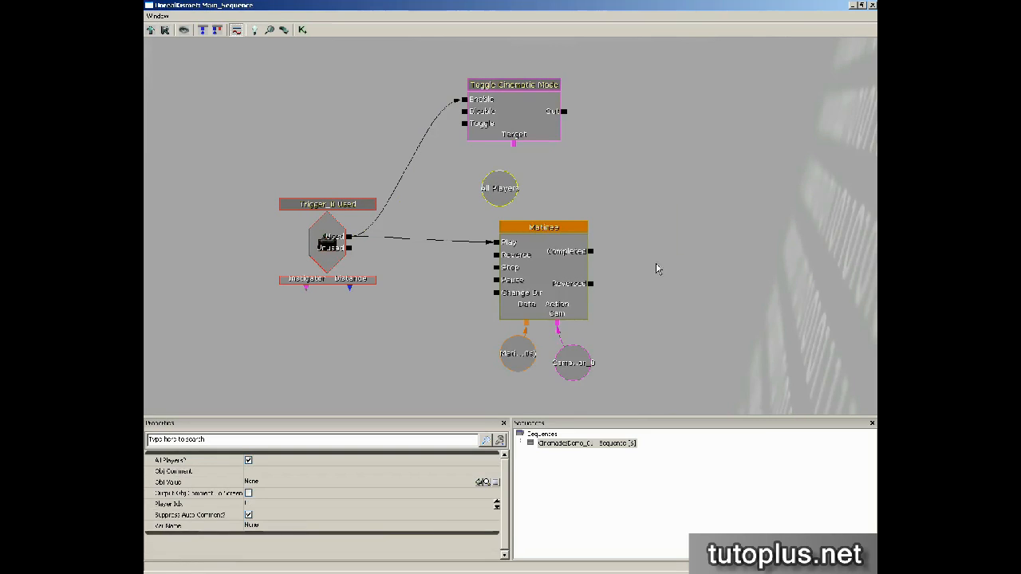
- Turn off All Players on the Player variable, connect it to the Toggle Cinematic Mode's Target, and close Kismet
click(248, 460)
drag(509, 170, 514, 190)
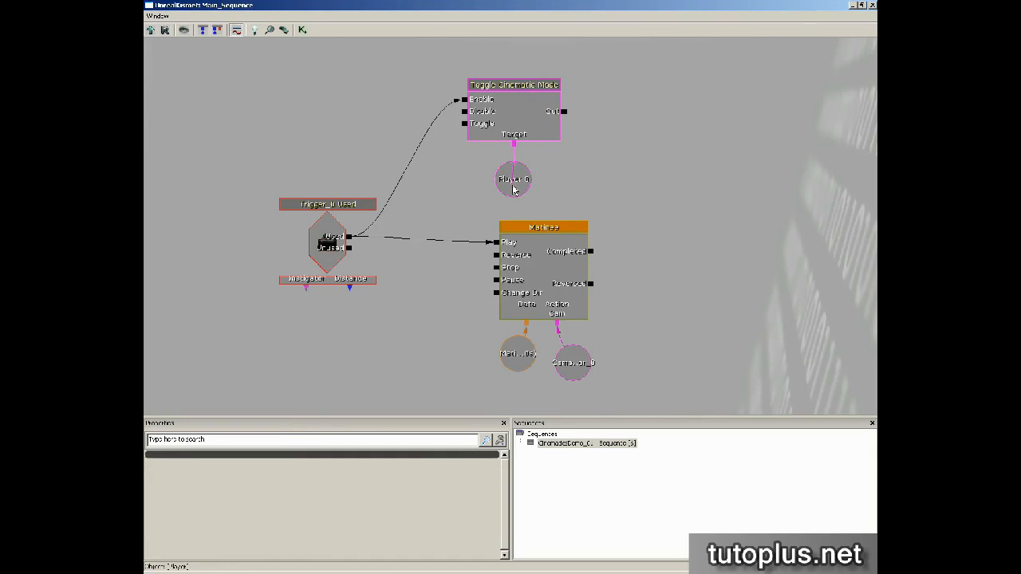
click(873, 5)
- Play the level from the floor, walk to the switch and use it to run the cinematic, and exit the test
right_click(345, 456)
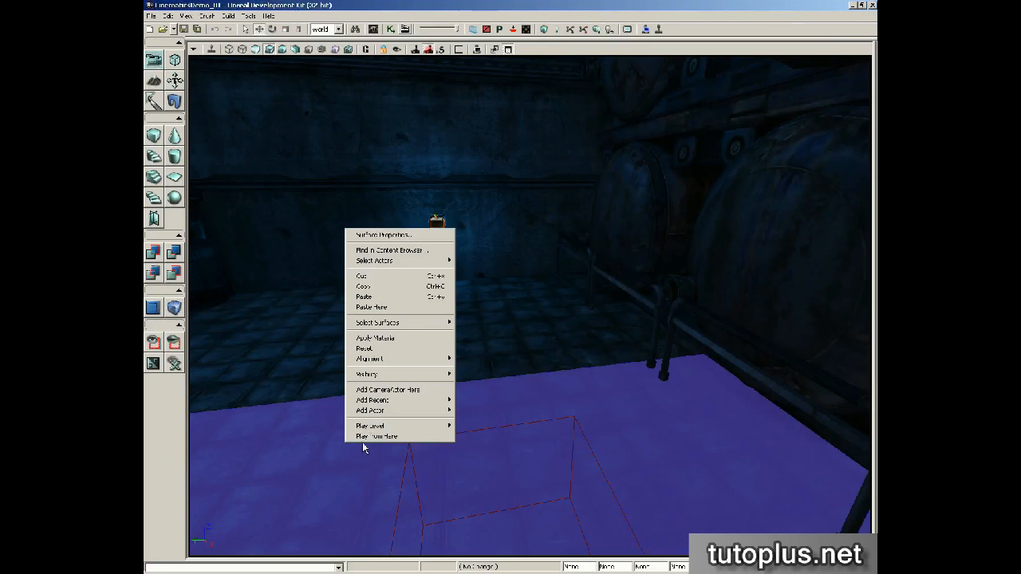
click(375, 436)
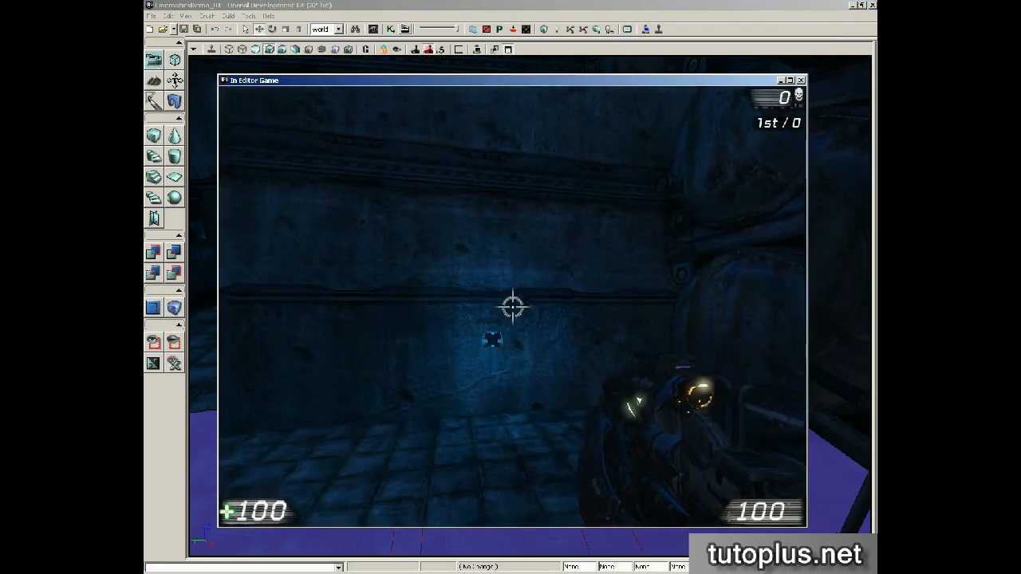
key(w)
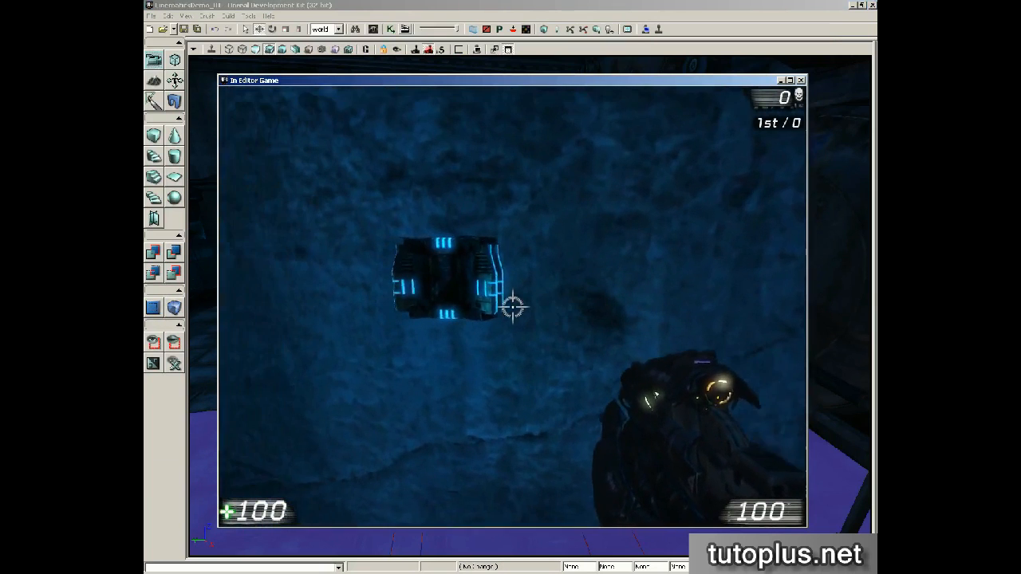
key(e)
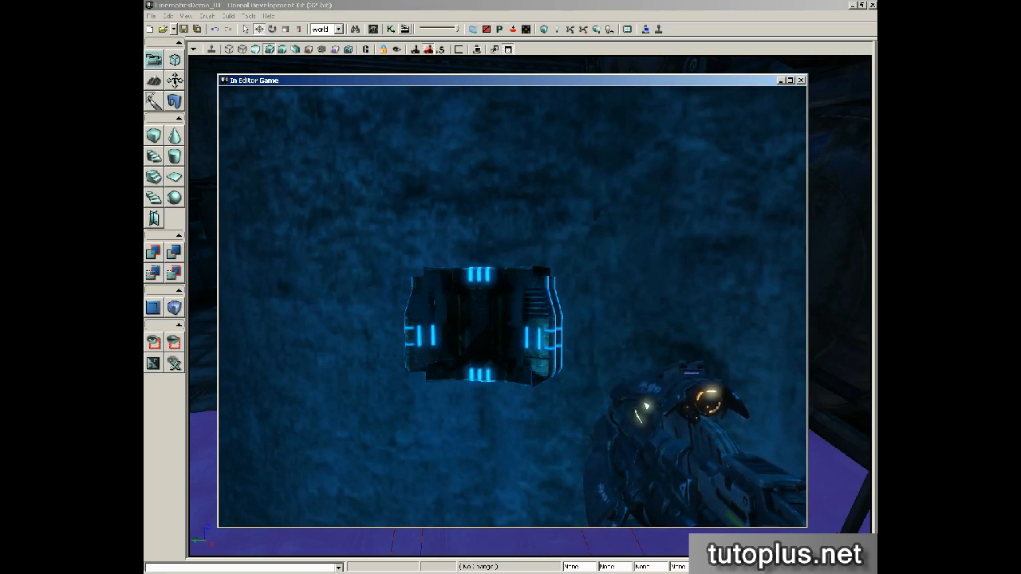
key(Escape)
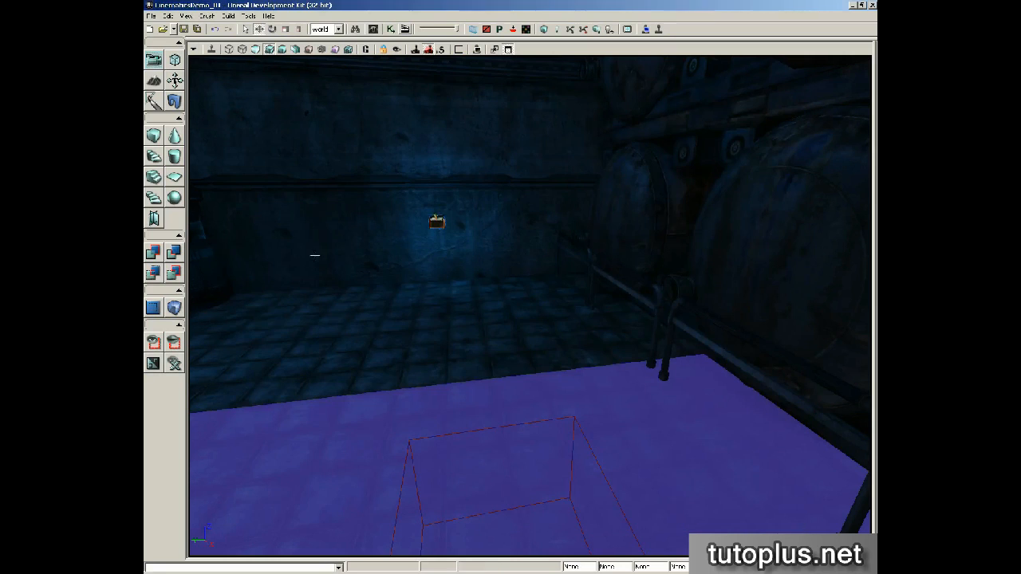
- In Kismet, link the Matinee's Completed output to the Disable input of Toggle Cinematic Mode, and close Kismet
click(391, 30)
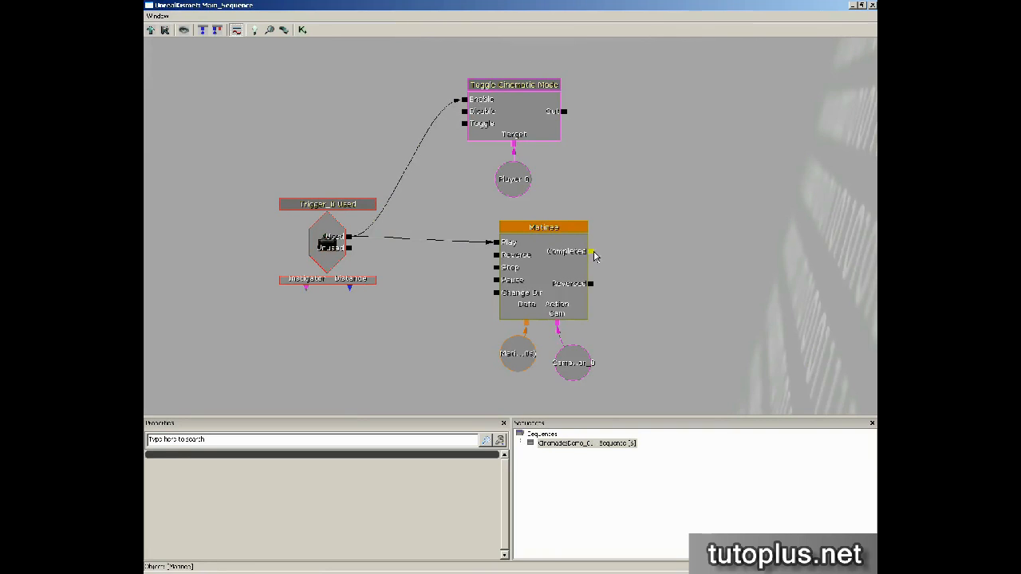
drag(591, 252, 462, 114)
click(872, 5)
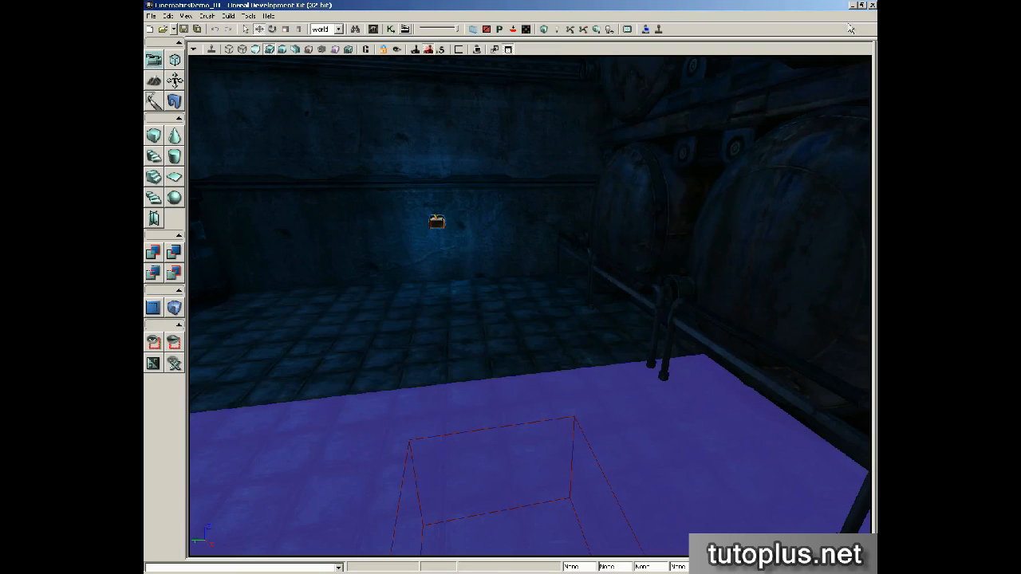
- Play the level from the floor again, walk around and fire the weapon following the cinematic, and exit the test
right_click(321, 462)
click(341, 444)
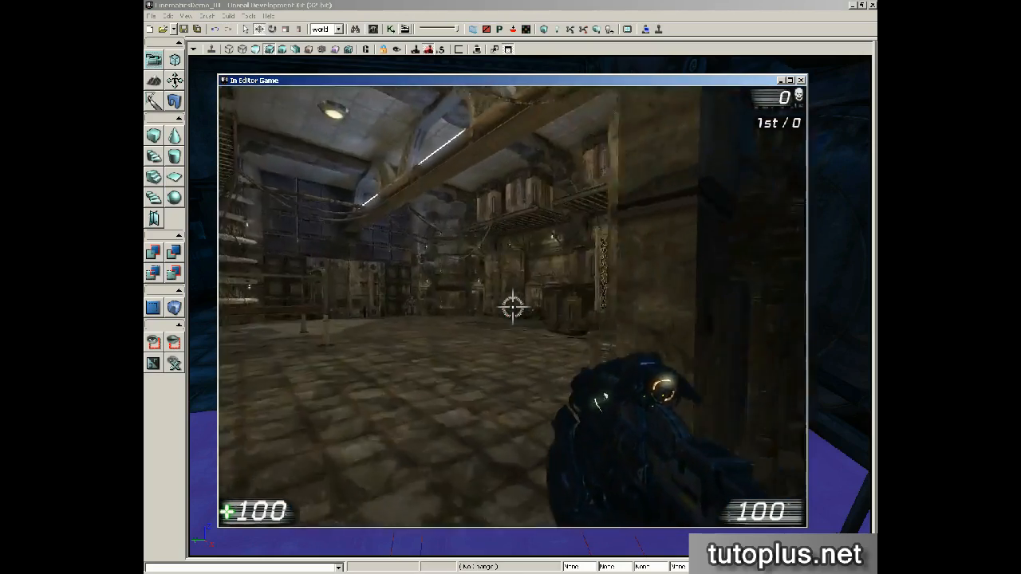
click(511, 307)
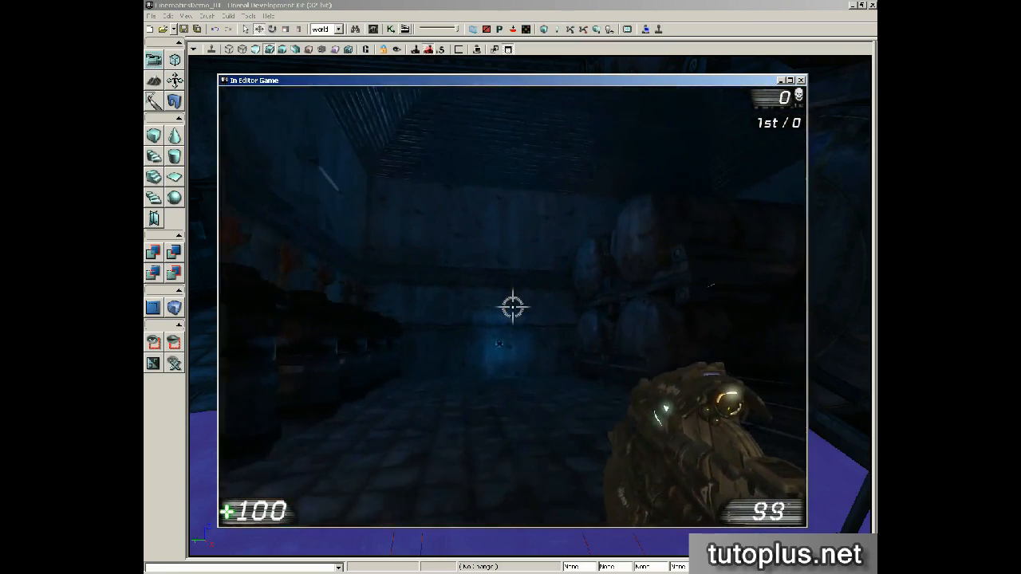
key(Escape)
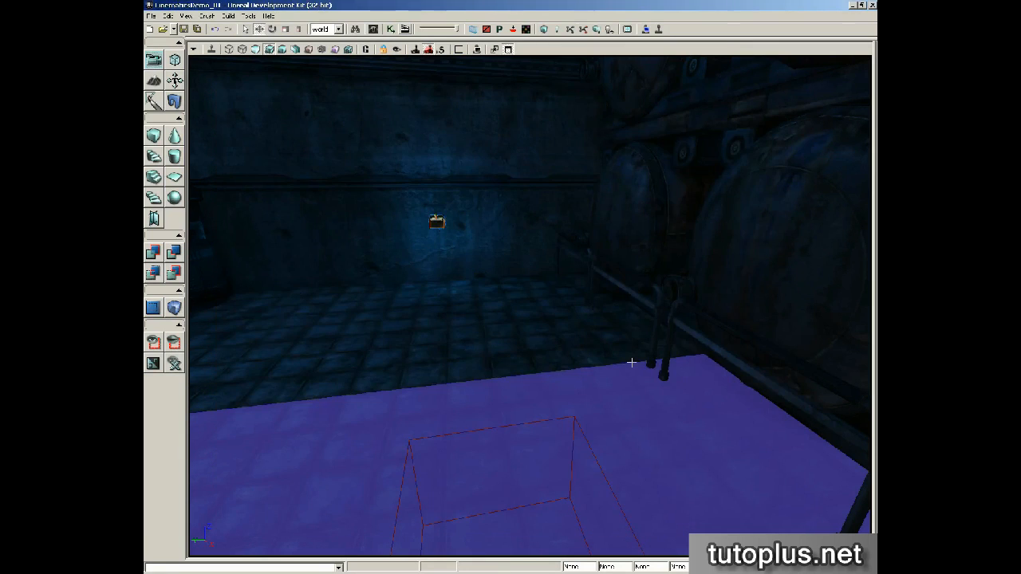